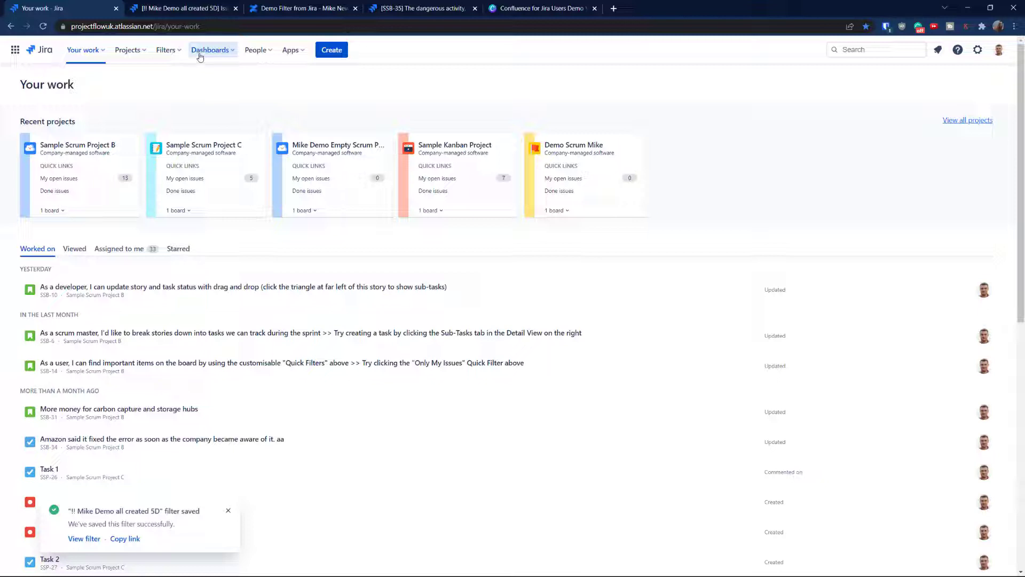
- Start a new project from the Kanban software development template
click(139, 57)
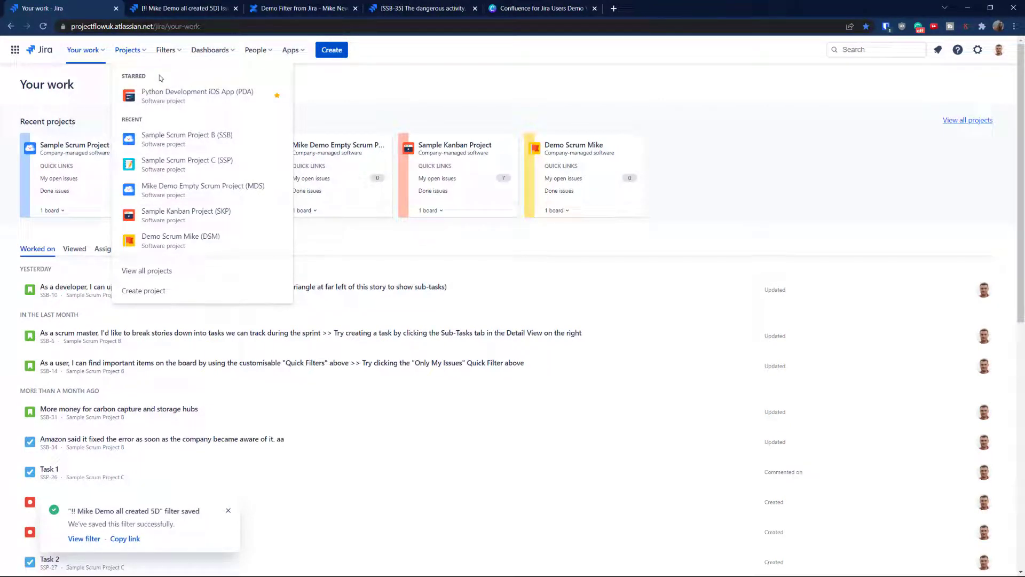
click(154, 291)
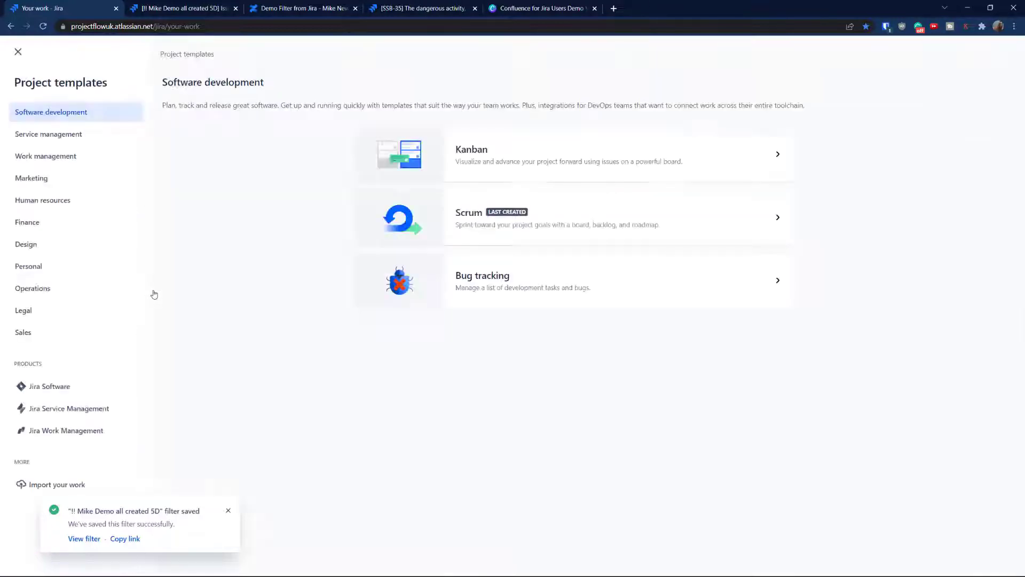
click(478, 152)
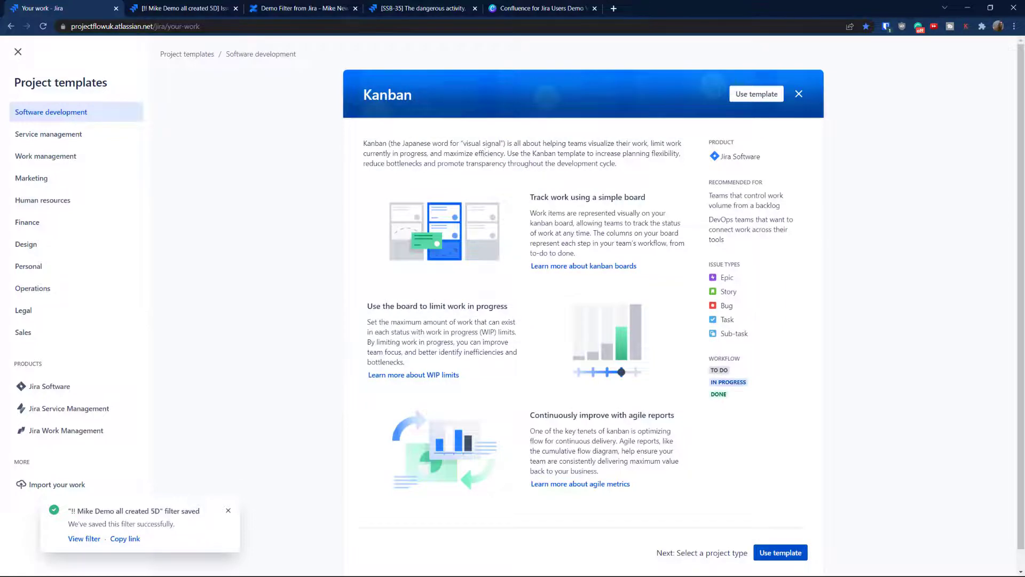
click(793, 555)
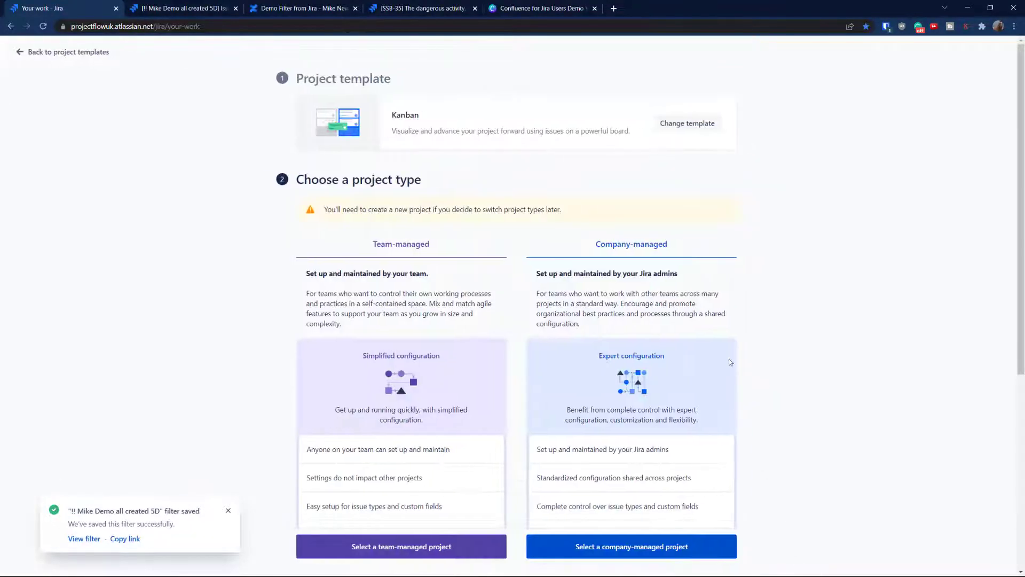
- Dismiss the saved-filter notification and choose the company-managed project type for the new Kanban project
scroll(748, 368, down, 3)
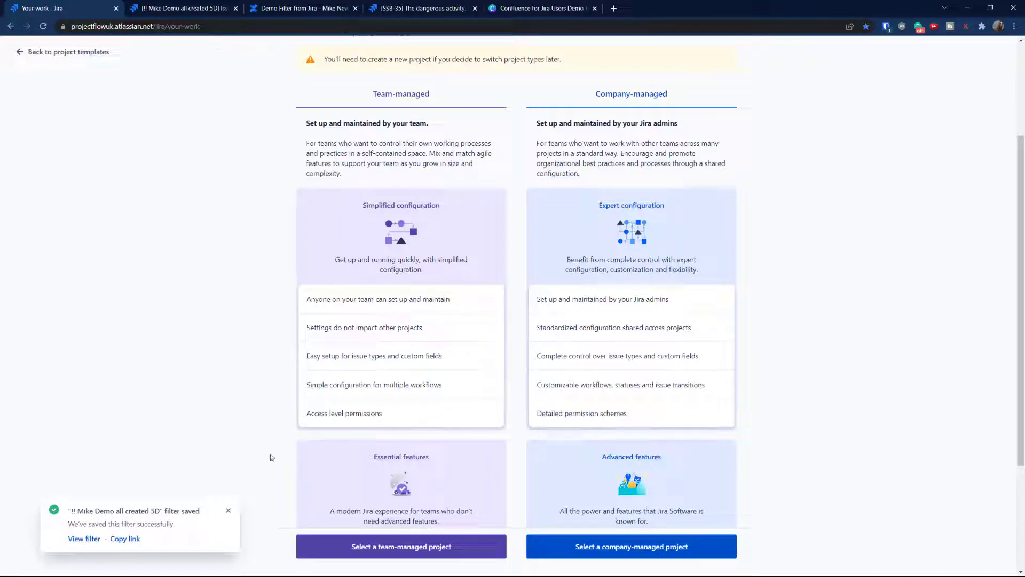
click(228, 511)
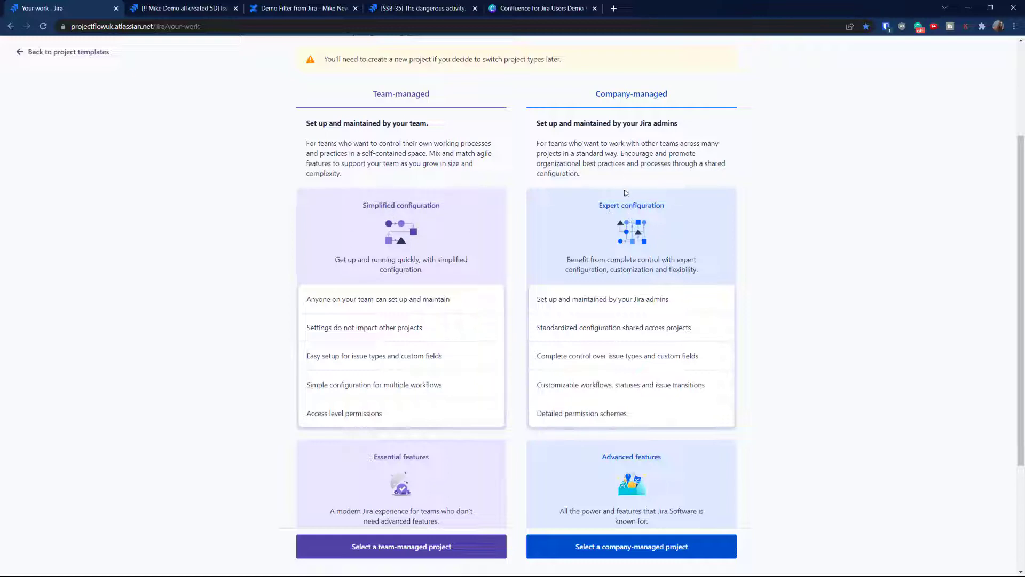
scroll(627, 197, down, 1)
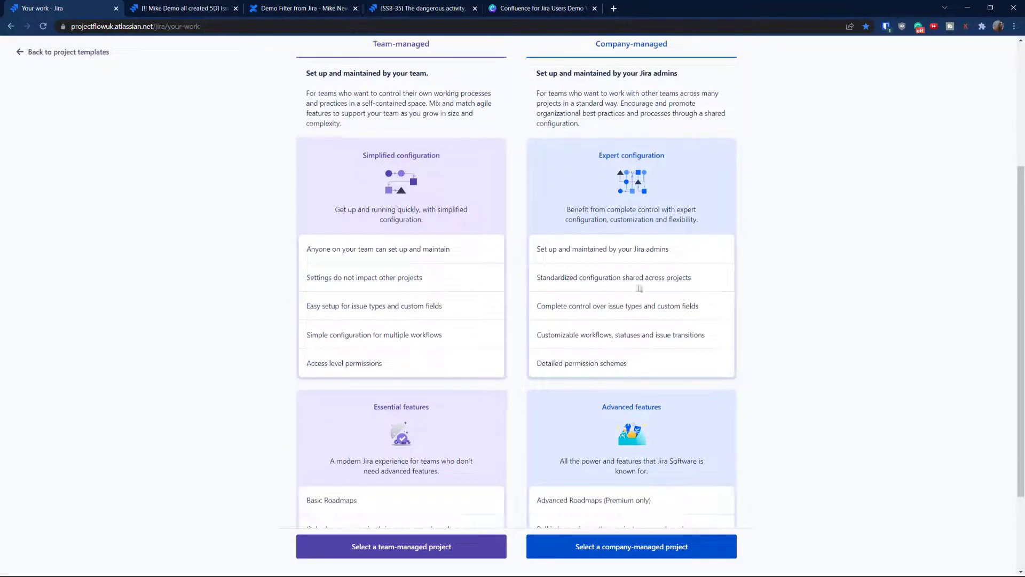
click(620, 553)
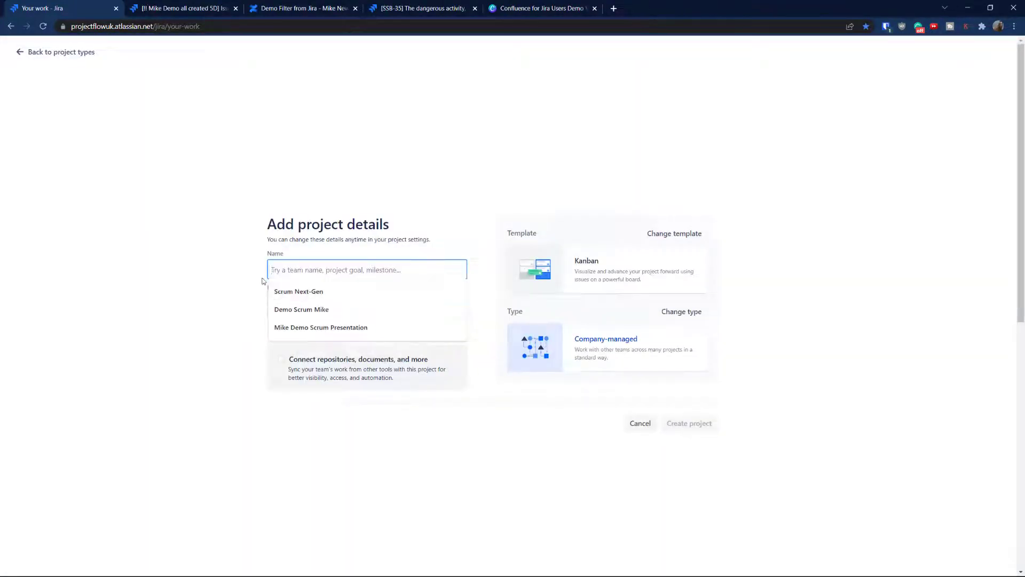
- Name the project "Mike Demo Kanban" and create it
text(Mike D)
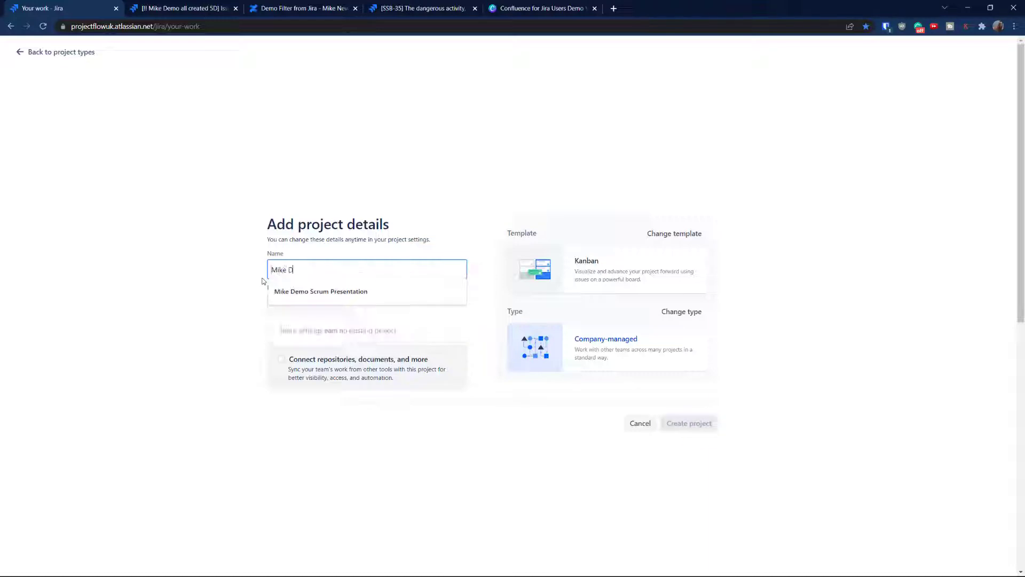
text(emo Kanban)
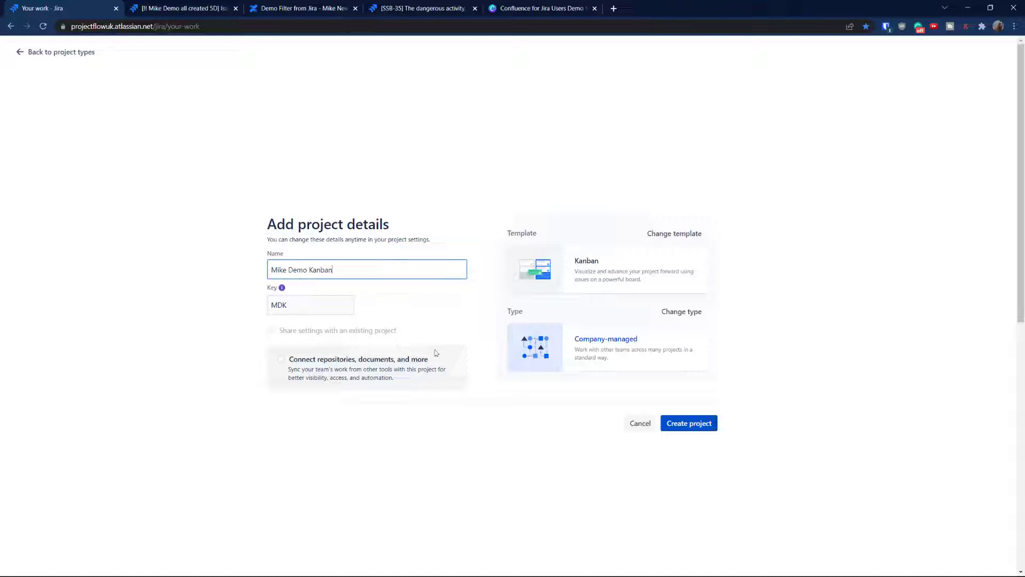
click(689, 426)
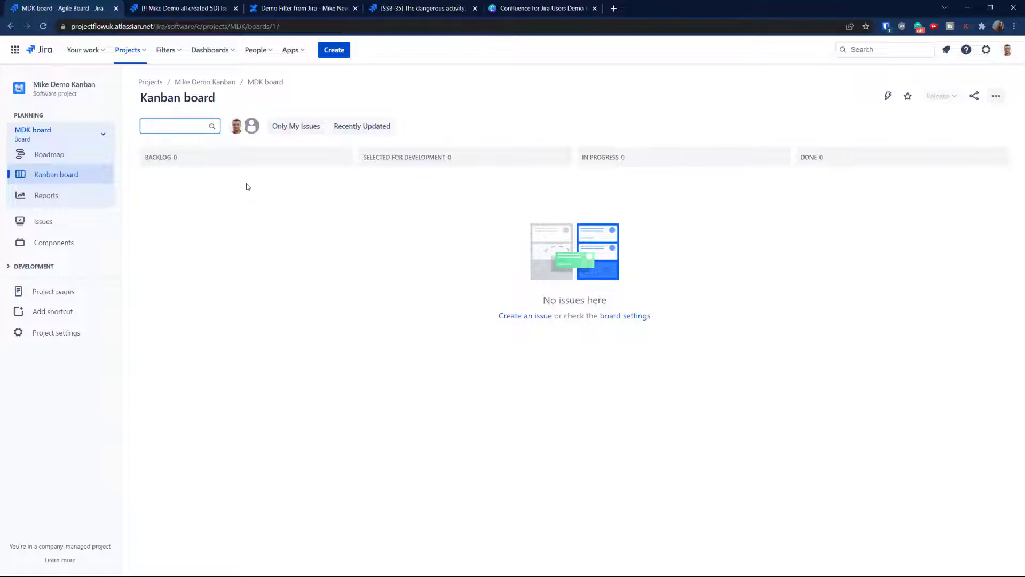
- Change the project's avatar to the orange-red sliders image, save the project details and return to the Kanban board
click(55, 334)
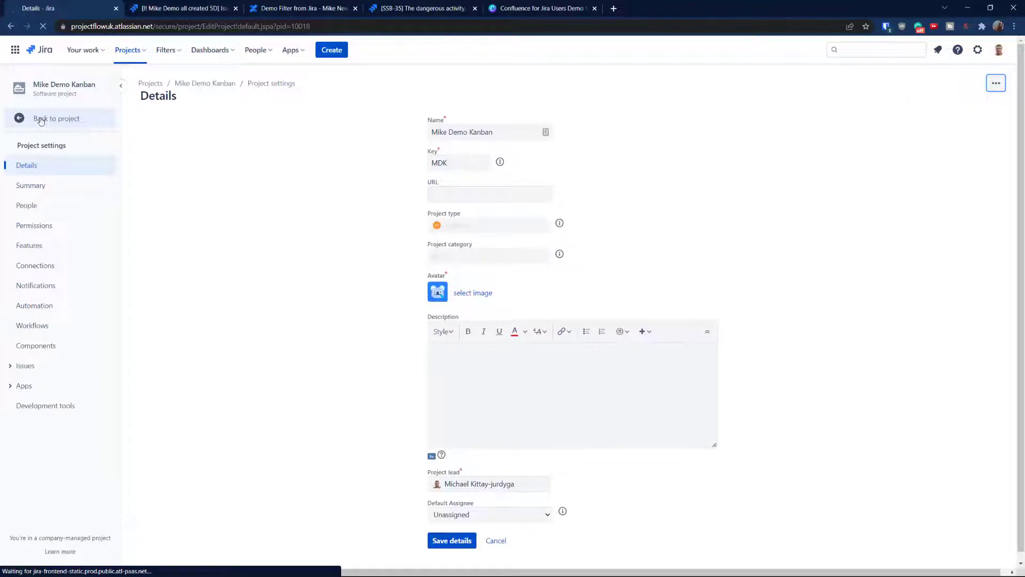
click(470, 293)
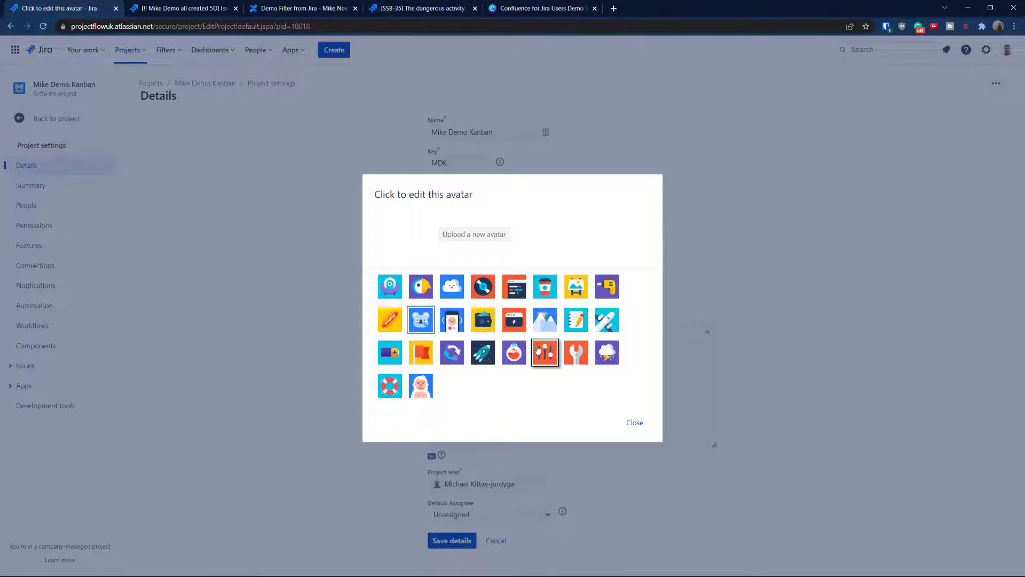
click(549, 353)
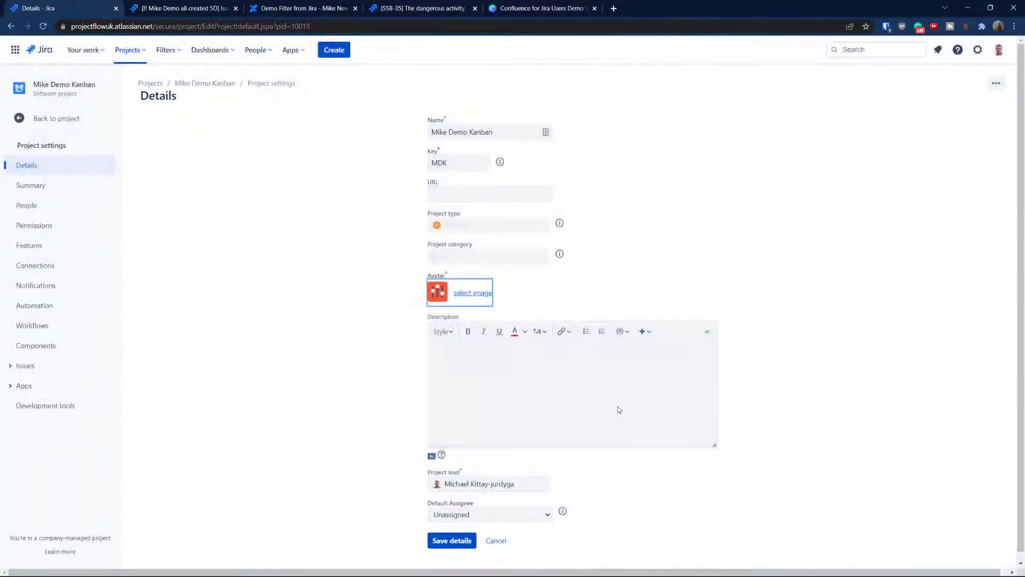
click(448, 541)
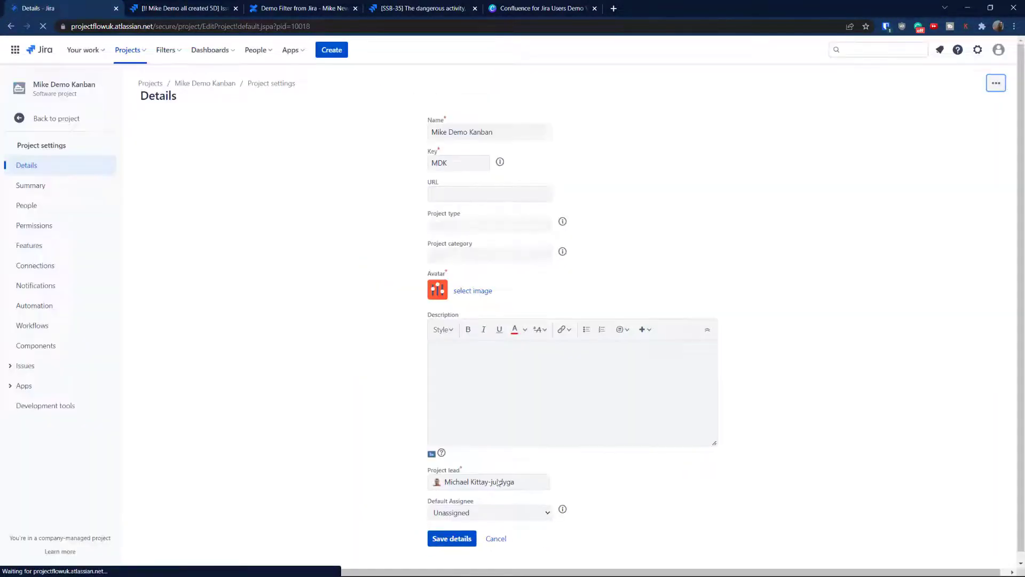
click(19, 119)
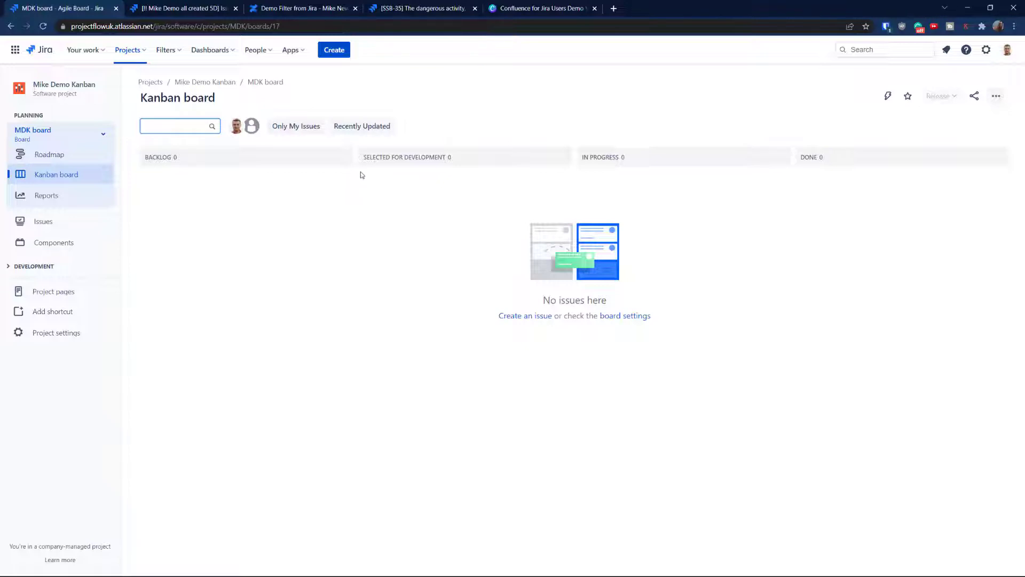
- Start a new issue of type Story with the summary "Mike Demo Story 1" and copy the summary text
click(332, 53)
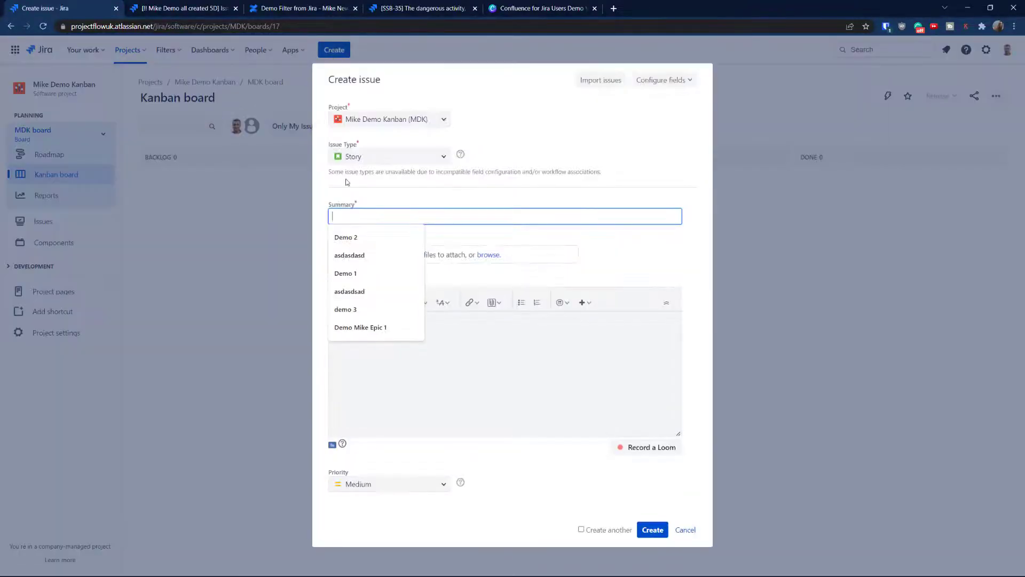
click(488, 101)
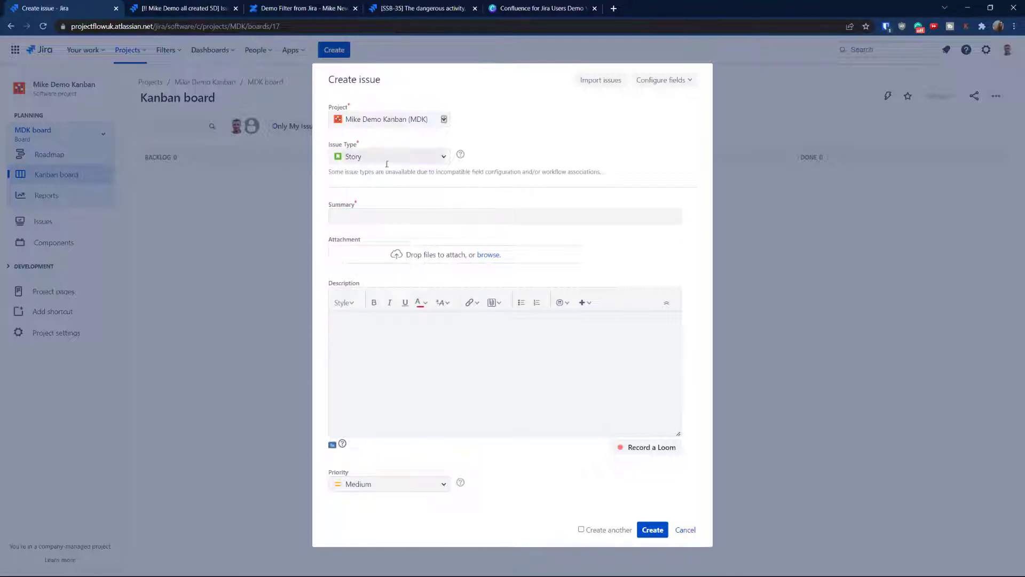
click(357, 153)
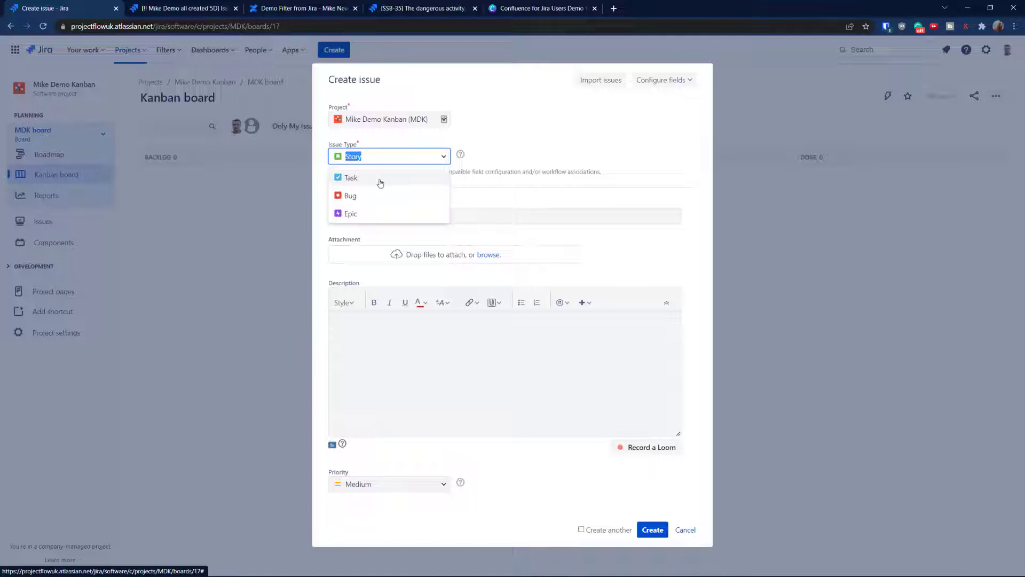
click(556, 126)
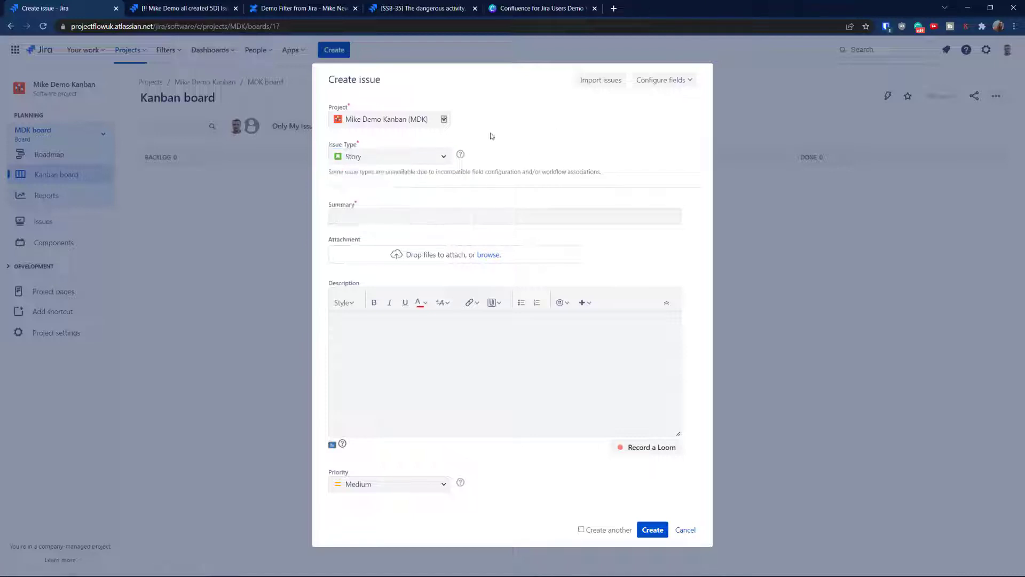
click(382, 216)
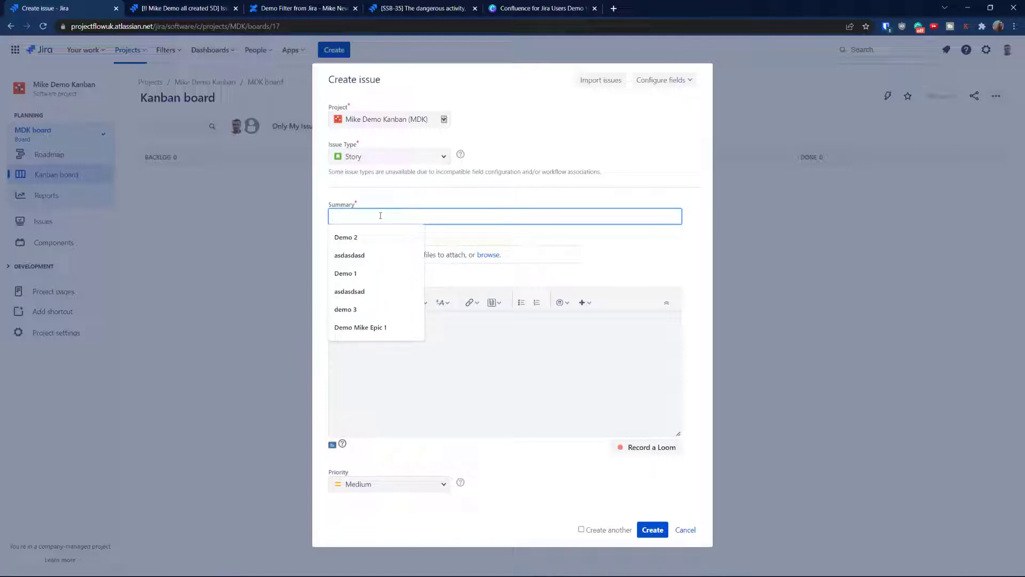
text(Mike Dem)
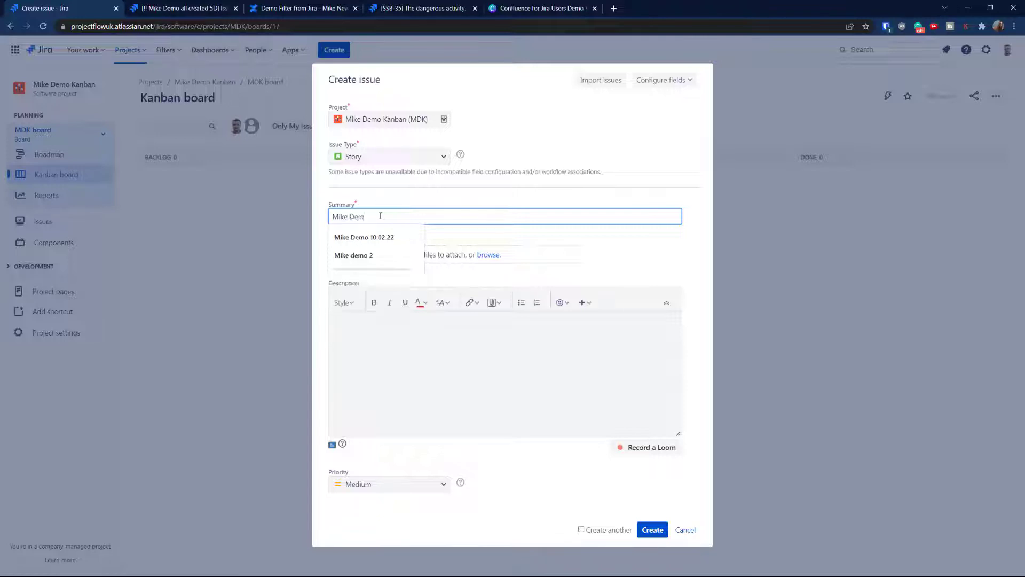
text(o Story )
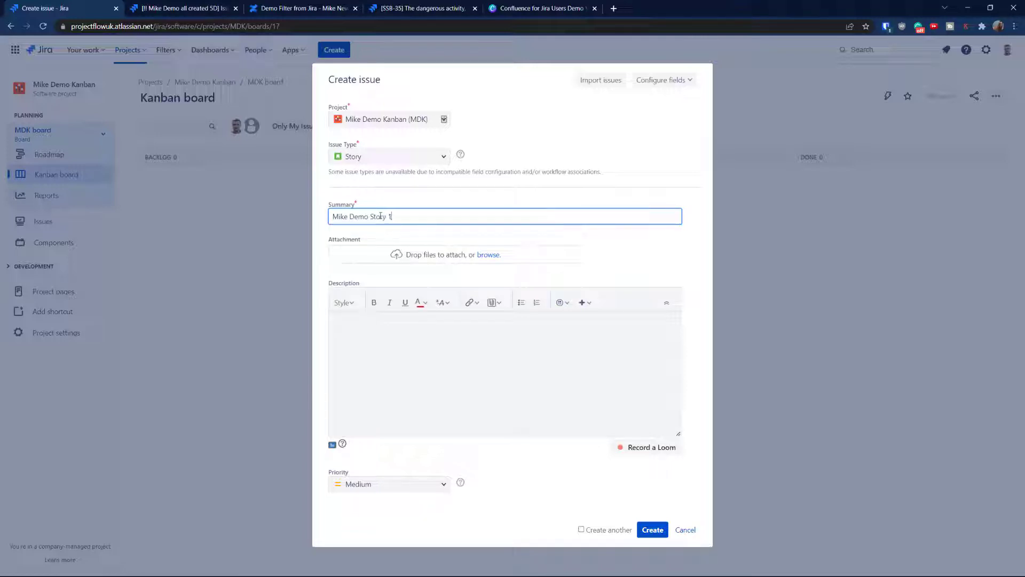
text(1)
triple_click(380, 216)
key(ctrl+c)
- Describe the story as "Demo text" and create it with the option to create another issue enabled
click(407, 339)
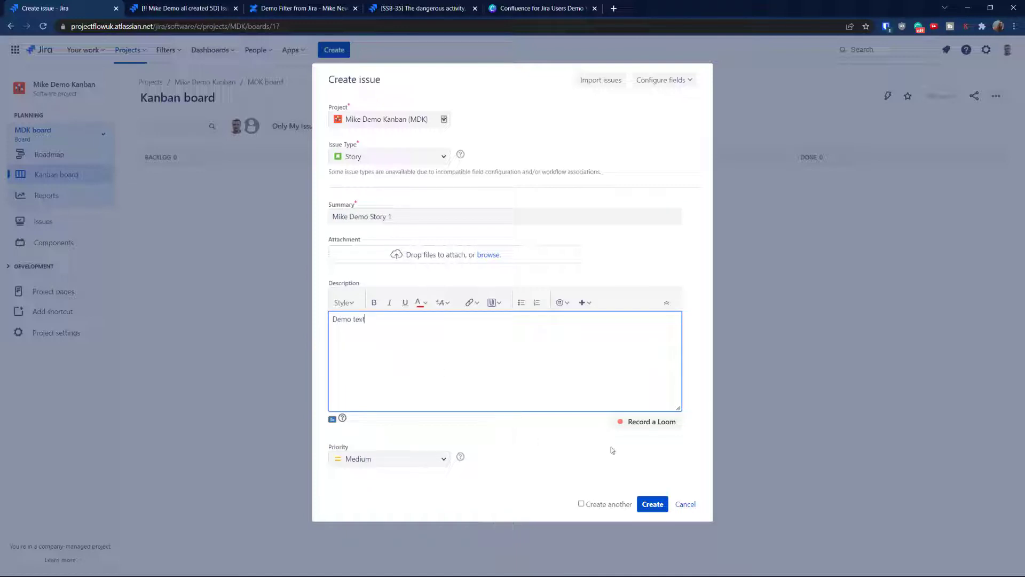
click(581, 504)
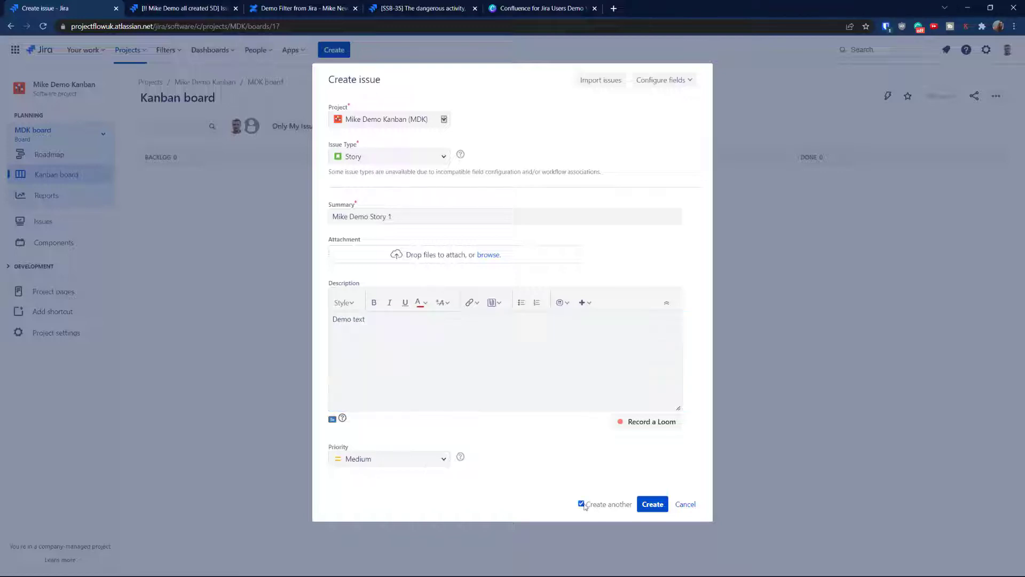
click(652, 505)
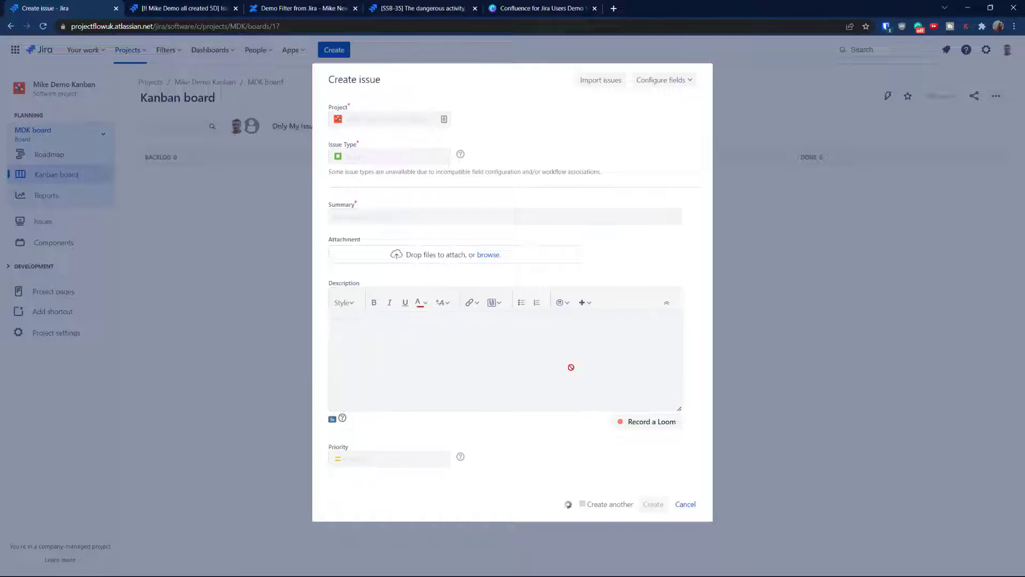
- Create a second Story issue with the summary "Mike Demo Story 2" and the description "more demo text"
click(379, 217)
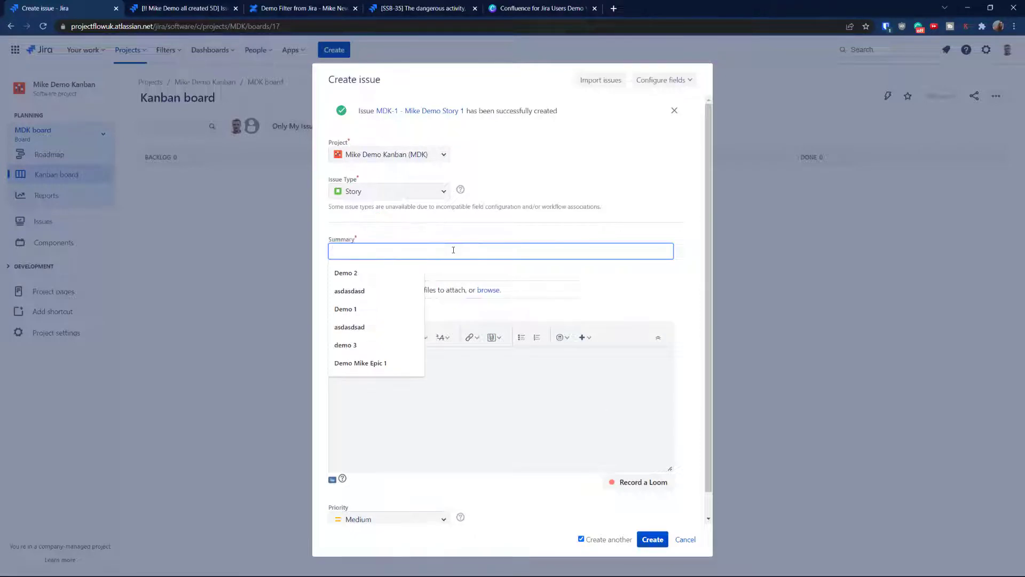
key(ctrl+v)
key(BackSpace)
text(2)
click(436, 348)
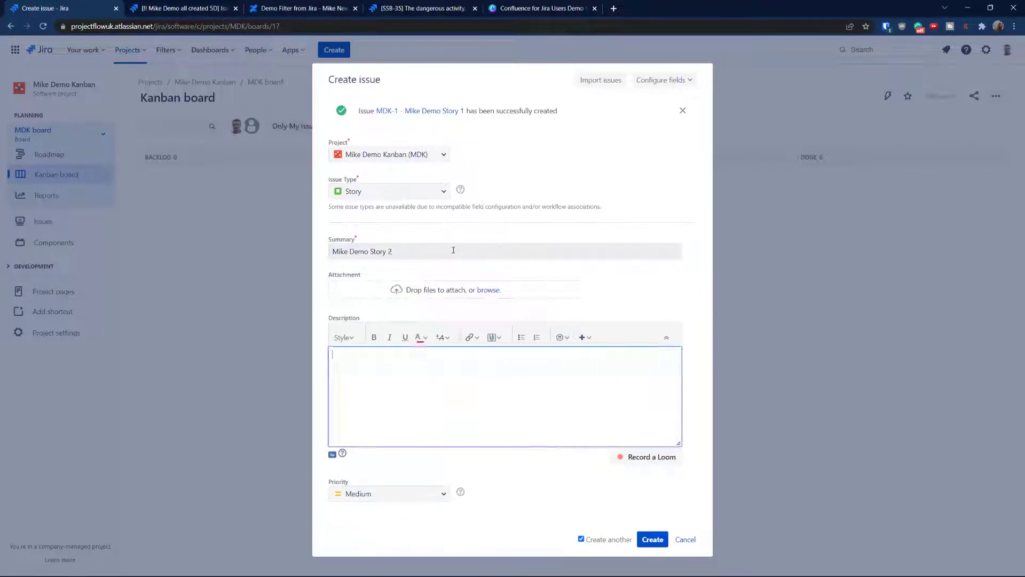
text(more demo text)
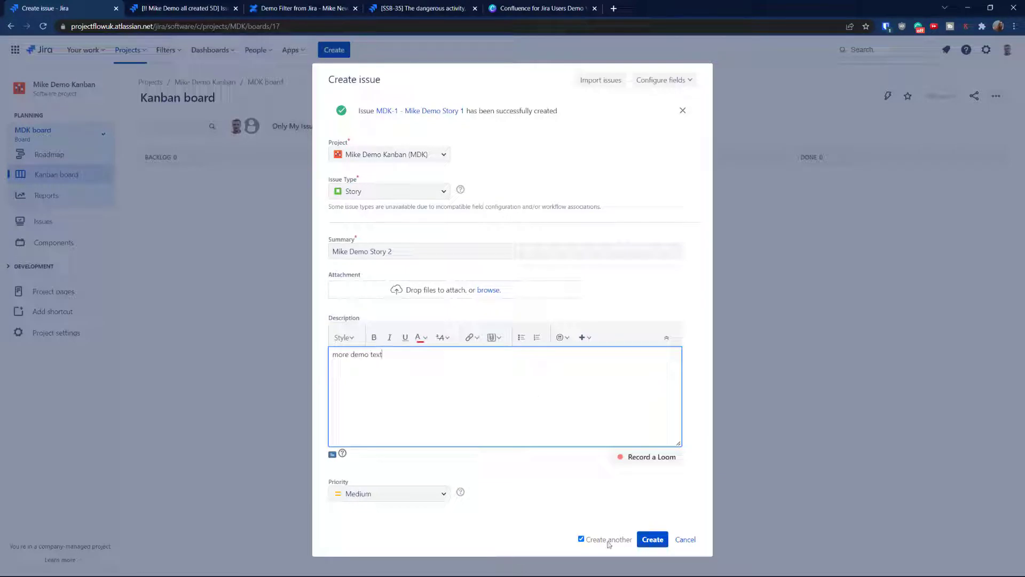
click(652, 539)
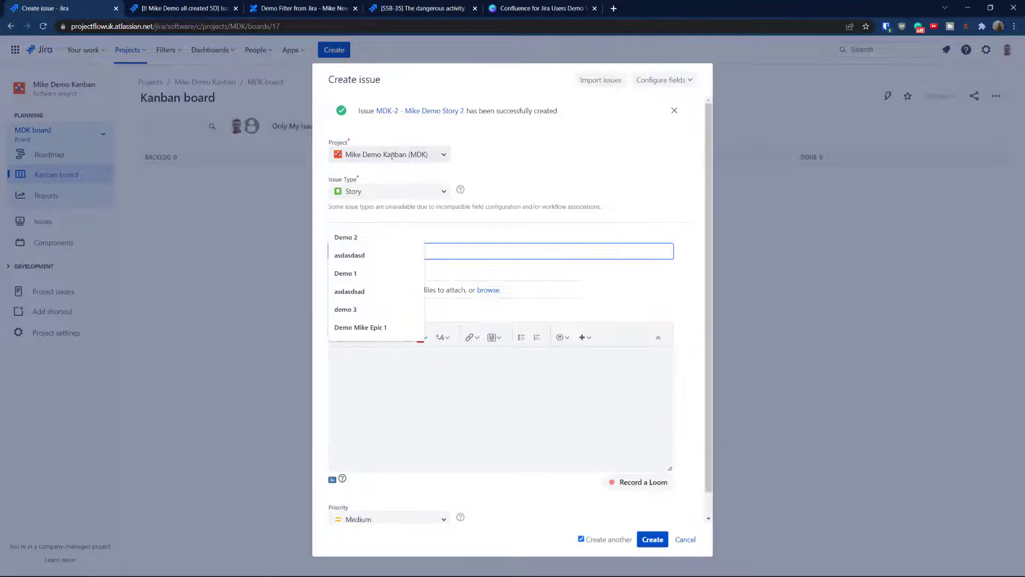
- Create a Bug issue with the summary "Mike Demo Bug 1" and description "some text", with the option to create another issue disabled
click(390, 191)
click(370, 232)
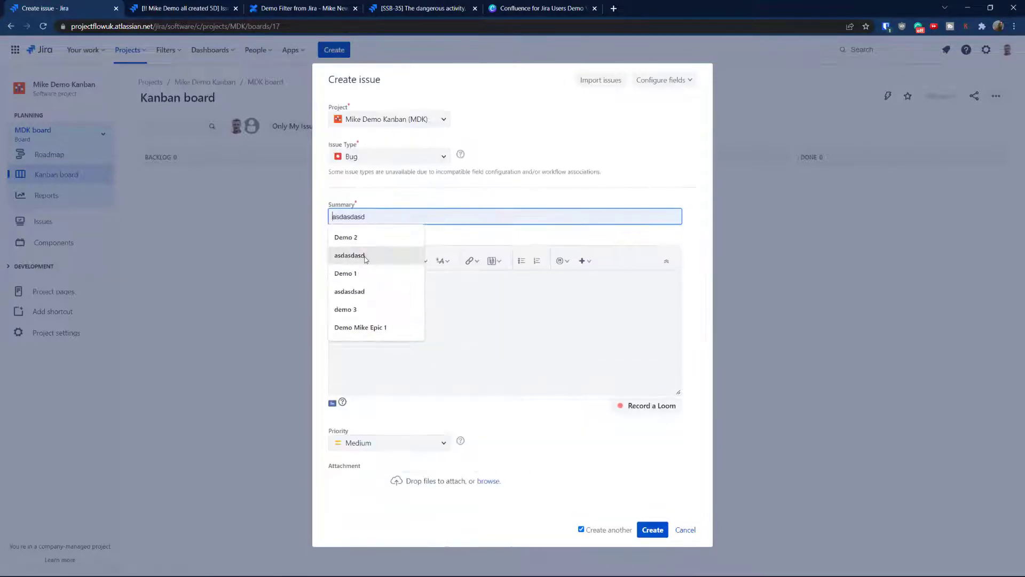
click(365, 256)
drag(380, 214, 328, 221)
key(ctrl+v)
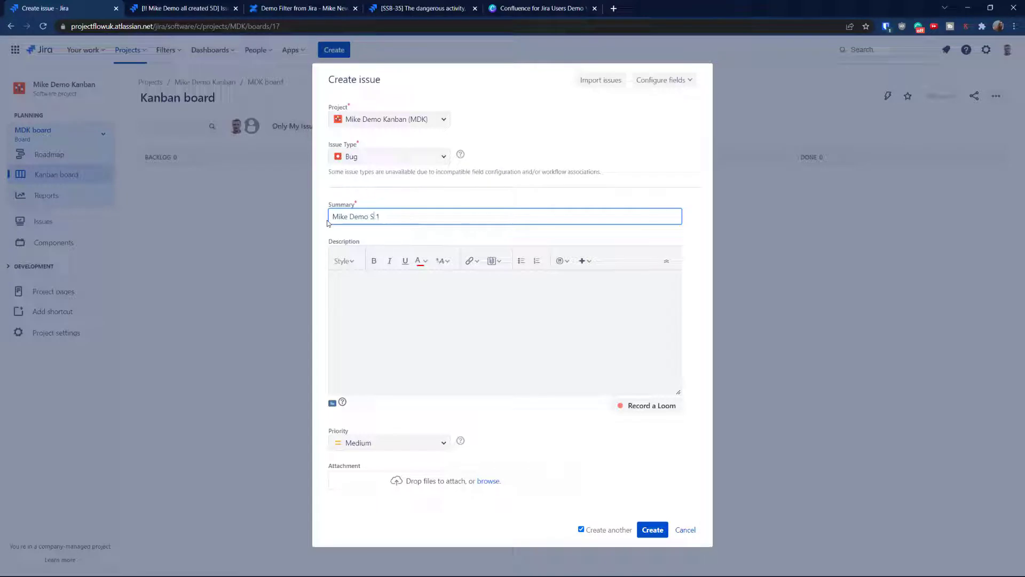
click(444, 313)
text(some text)
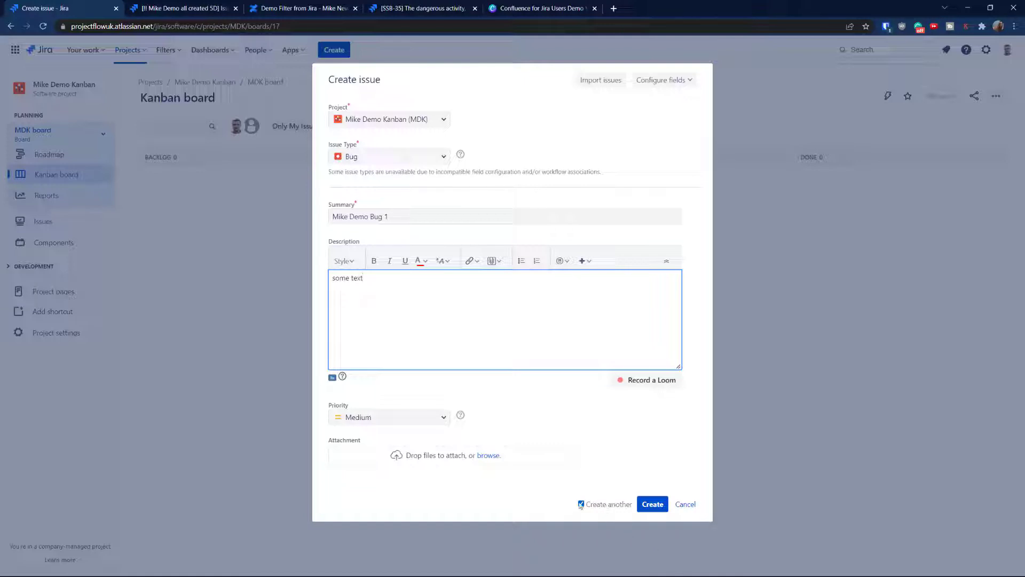
click(582, 504)
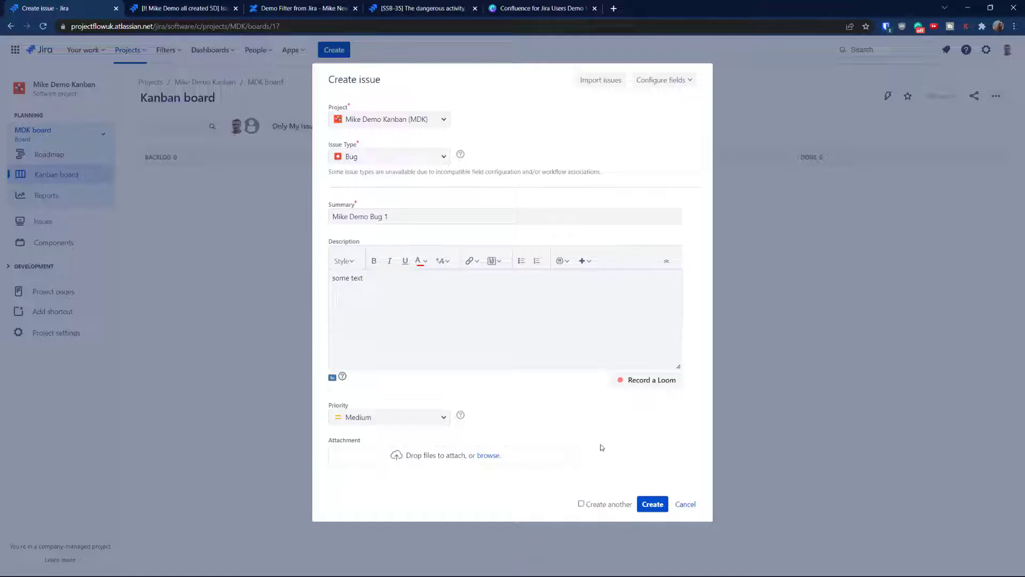
click(653, 509)
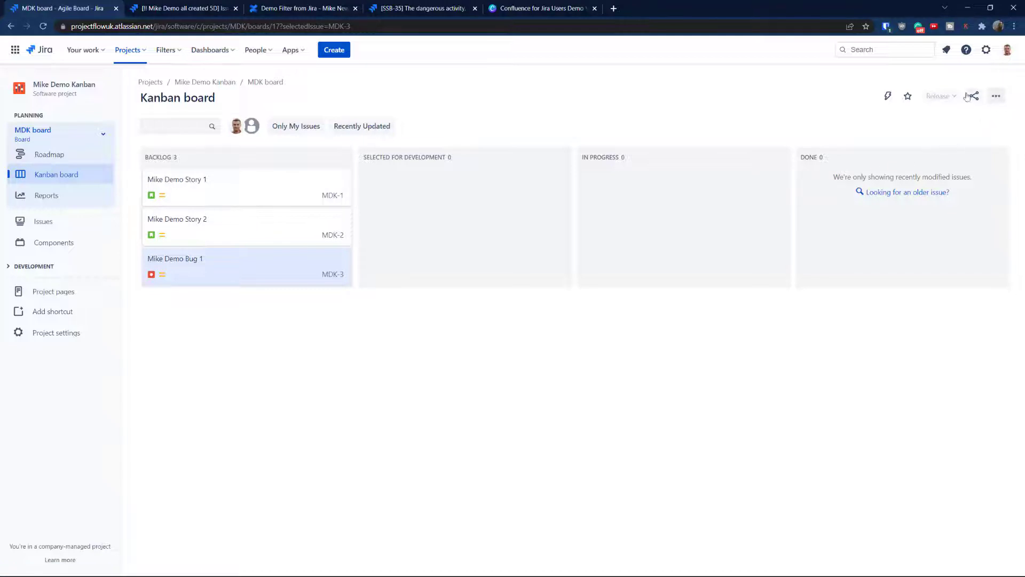
- Enable the Kanban backlog by moving the Backlog status into it in the board's column settings
click(997, 97)
click(967, 117)
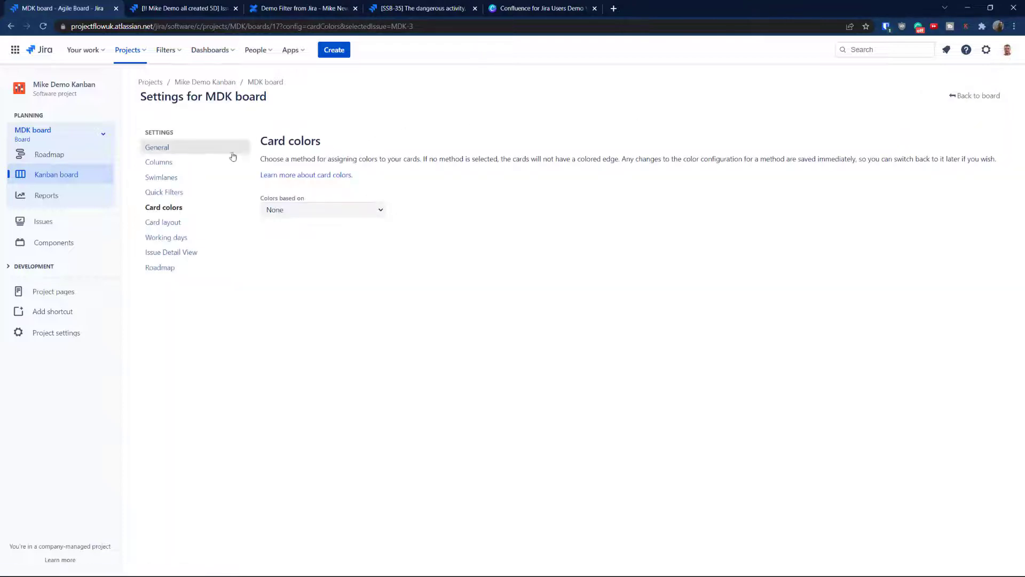
click(169, 149)
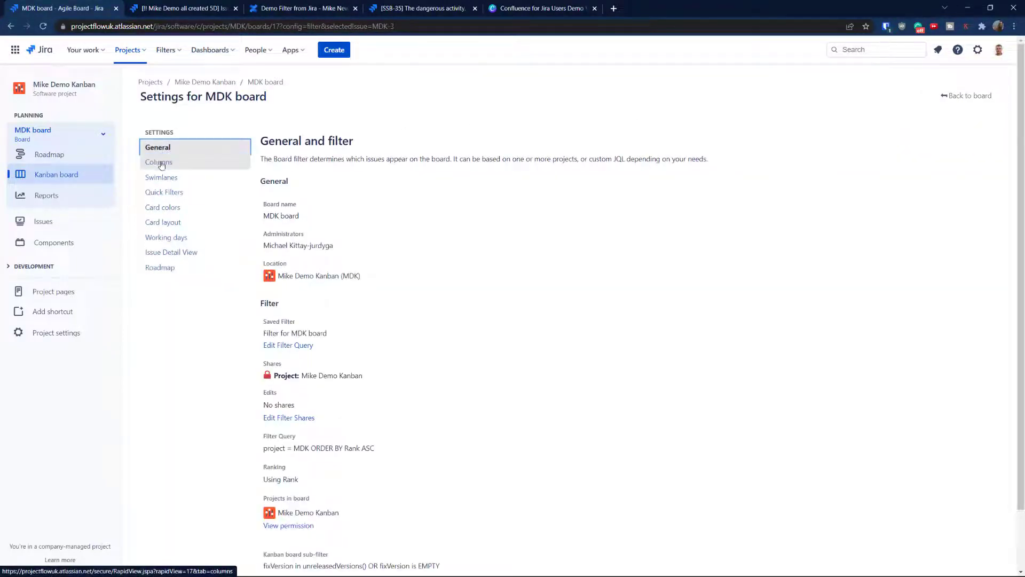
click(160, 163)
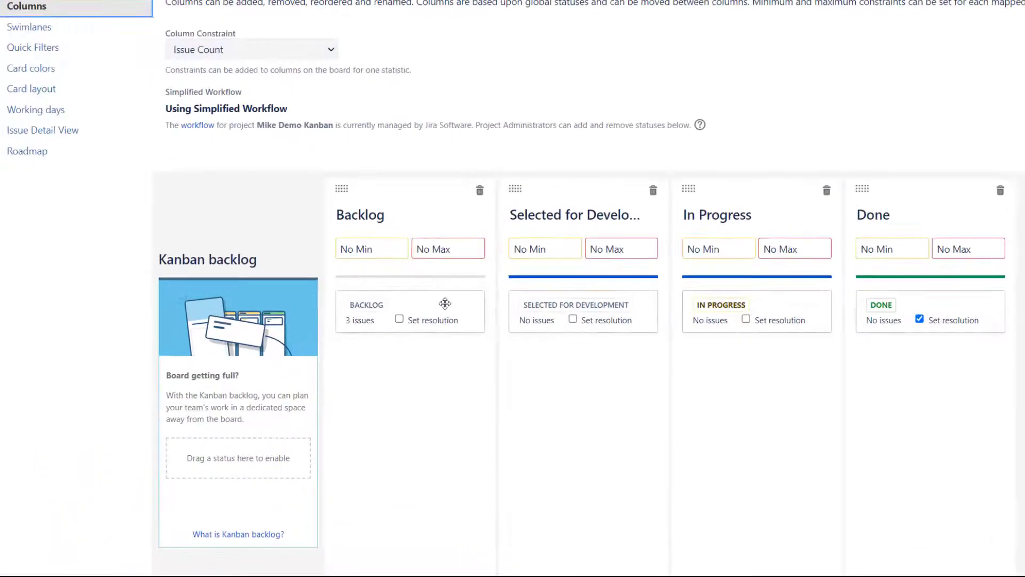
drag(445, 304, 271, 421)
drag(214, 384, 210, 418)
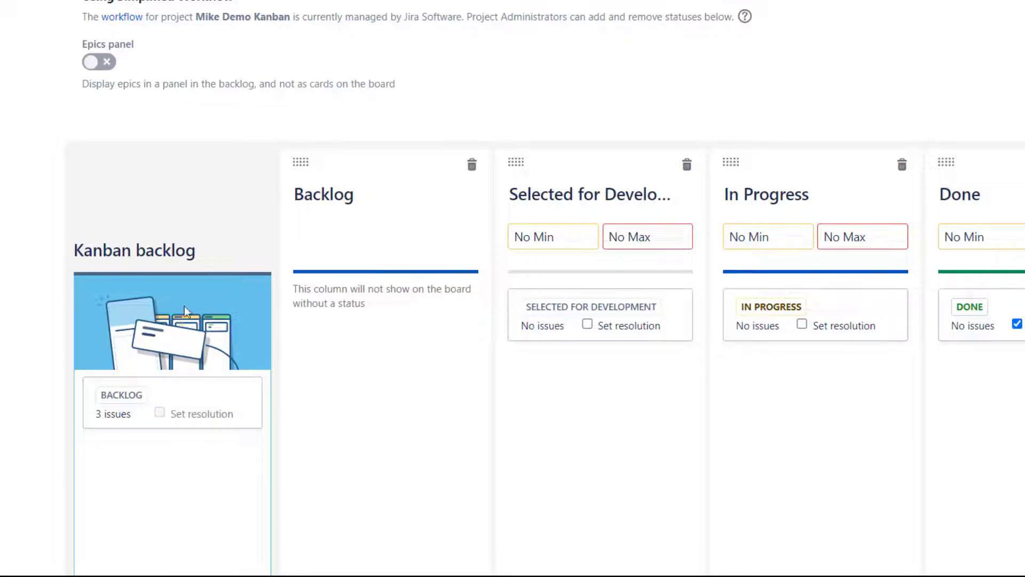
- Delete the empty Backlog column and return to the Kanban board, dismissing the simplified board announcement
click(472, 166)
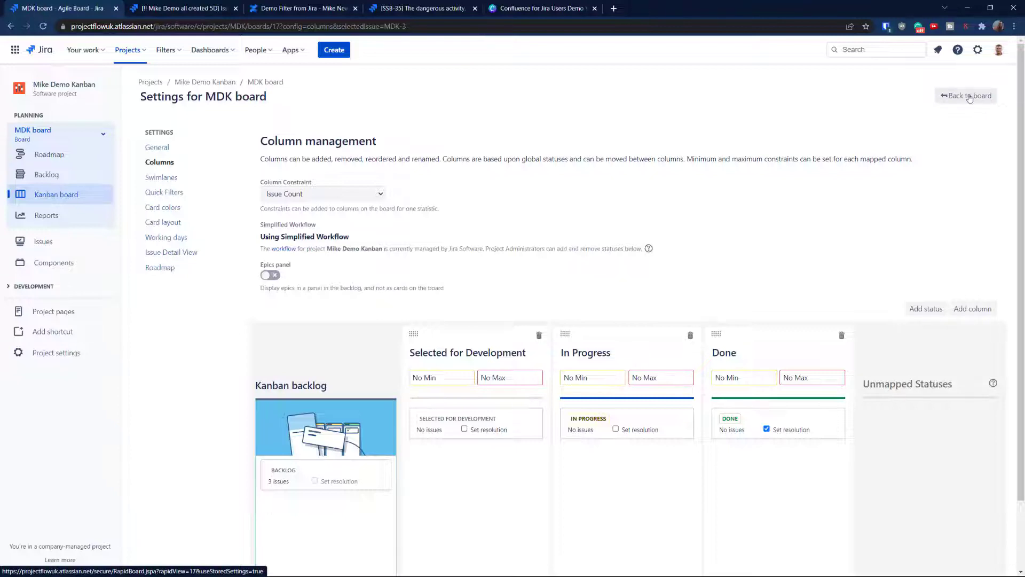
click(970, 97)
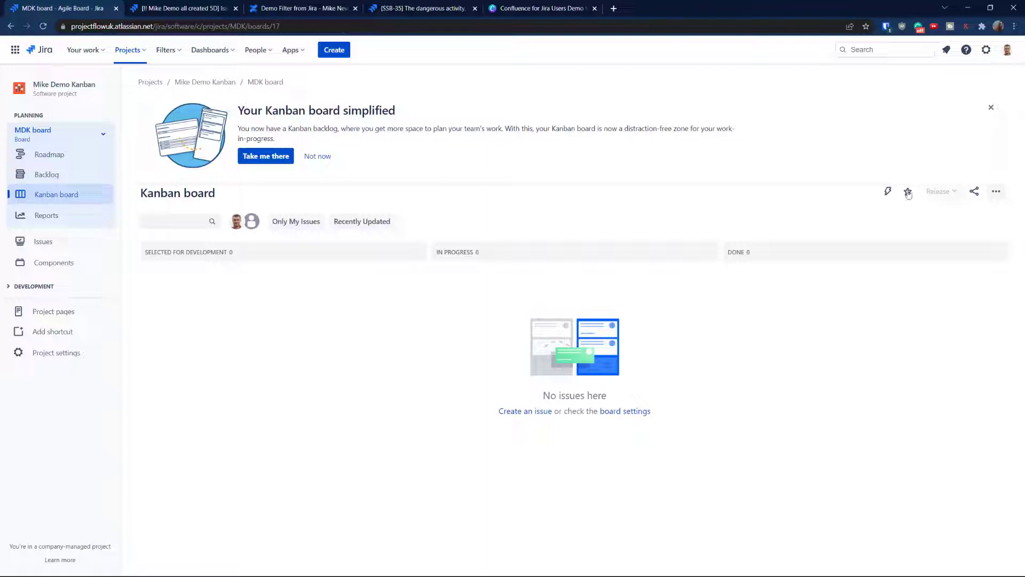
click(321, 157)
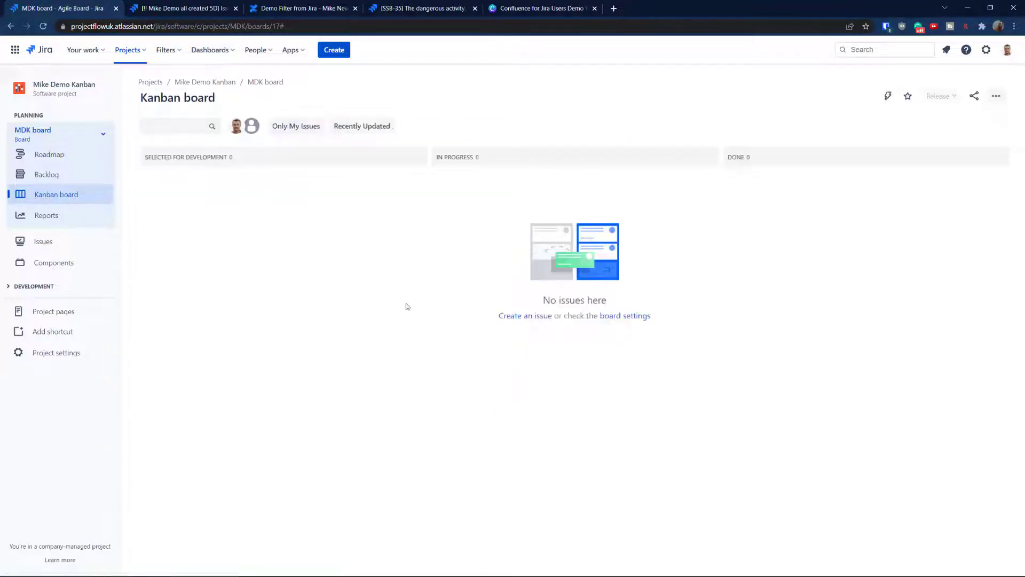
- In the backlog, dismiss the introduction banner and create three issues of type Task named "Task 1", "Task 2" and "Task 3"
click(54, 176)
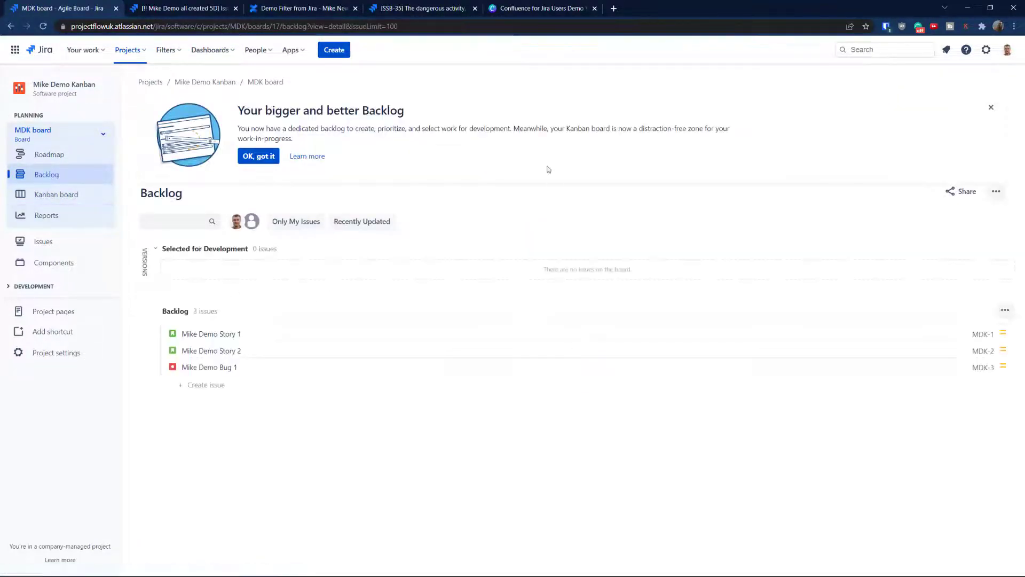
click(991, 107)
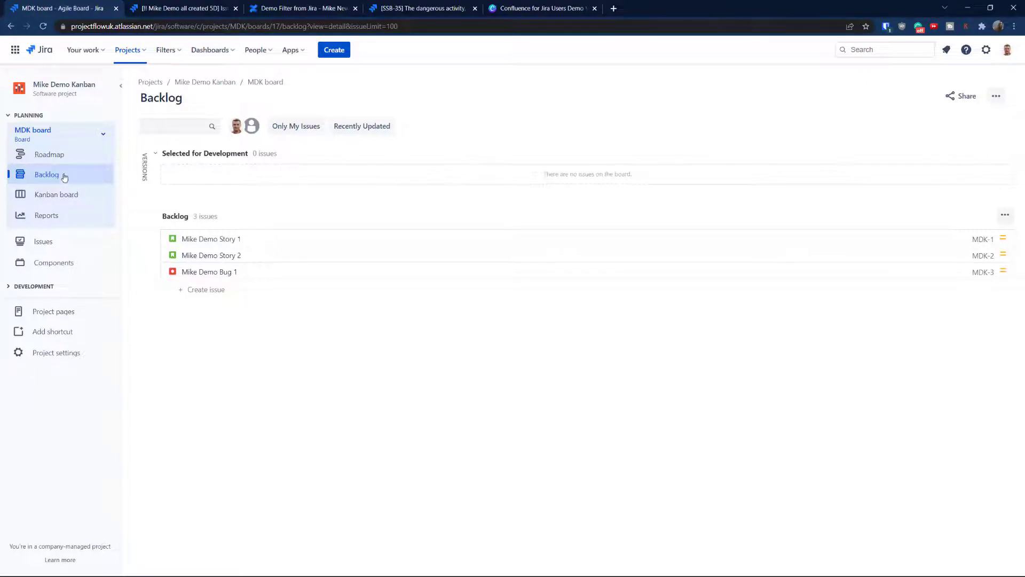
click(181, 293)
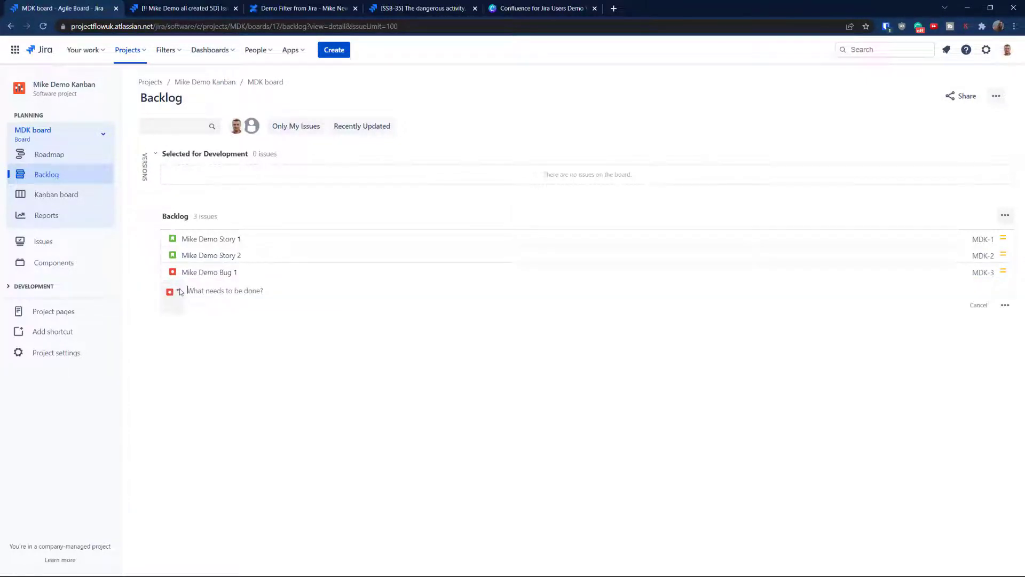
click(179, 290)
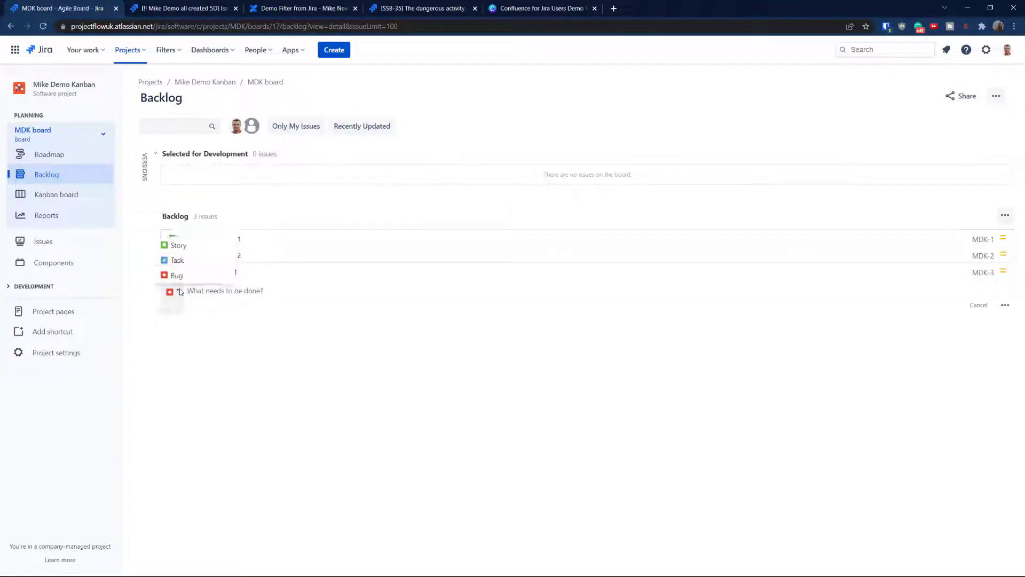
click(178, 260)
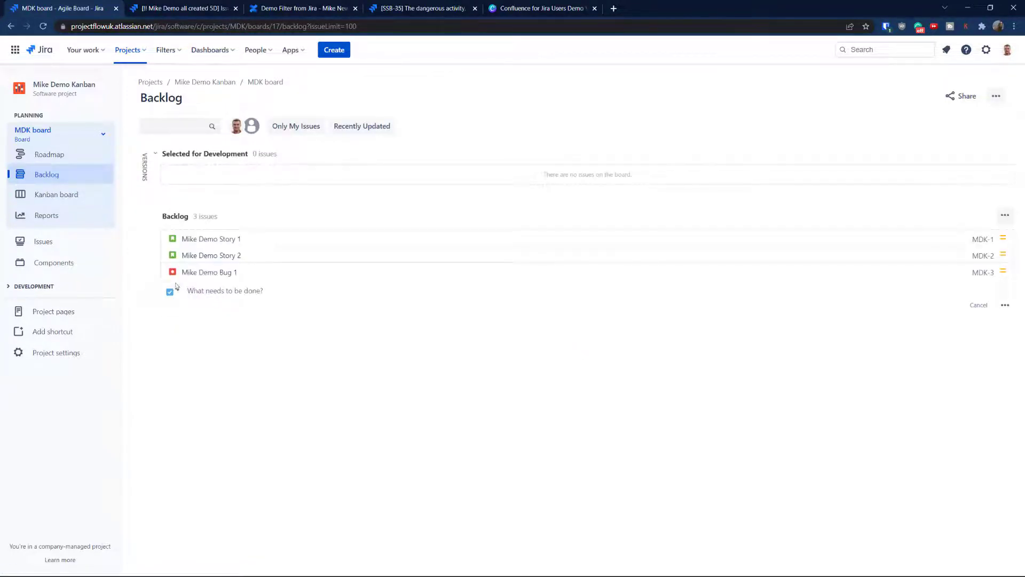
text(Task 1)
key(Return)
text(Task 2)
key(Return)
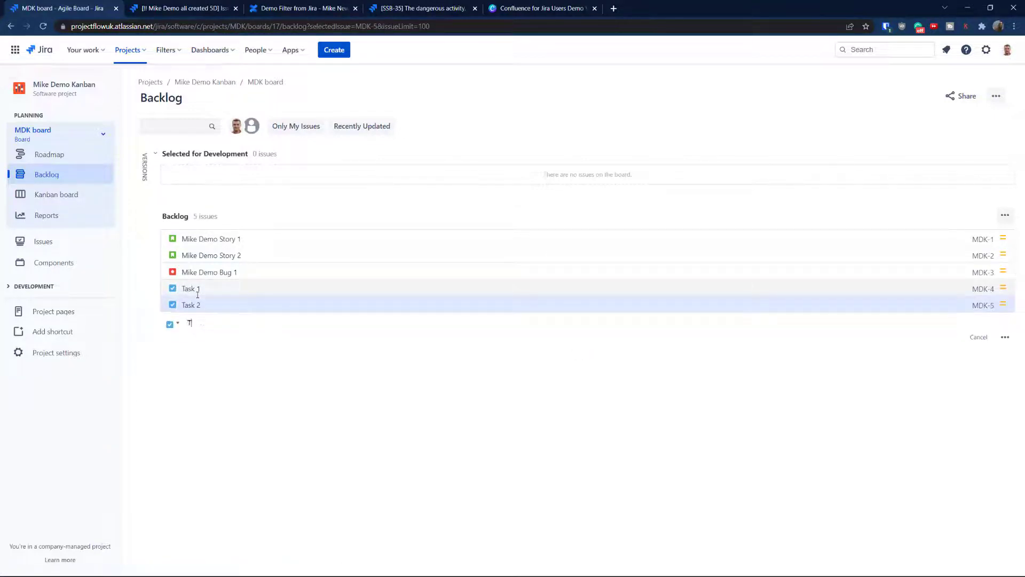
text(ask 3)
key(Return)
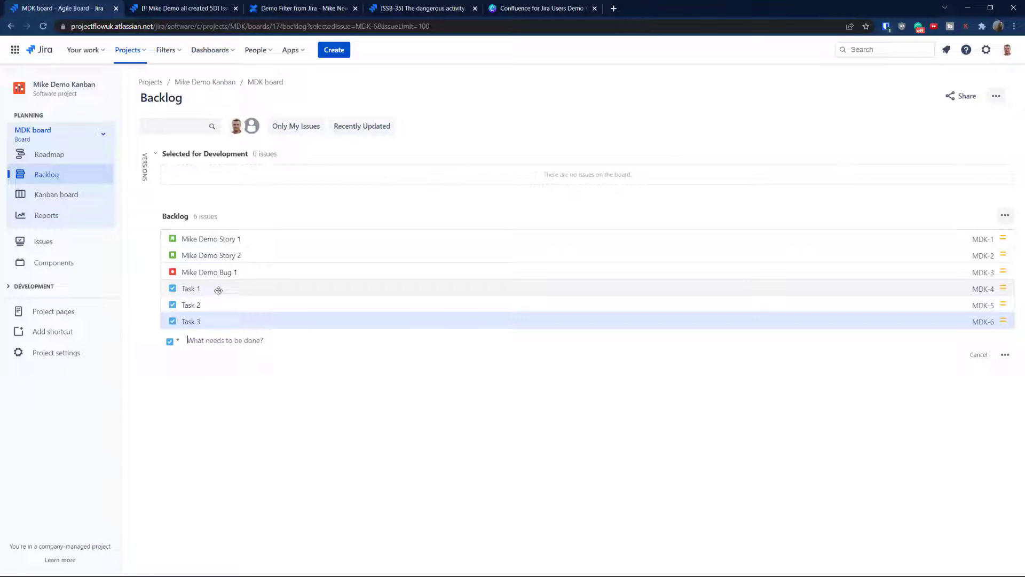
- Open Task 1's details and reorder the backlog so Mike Demo Story 2 comes first, followed by Task 3
click(219, 290)
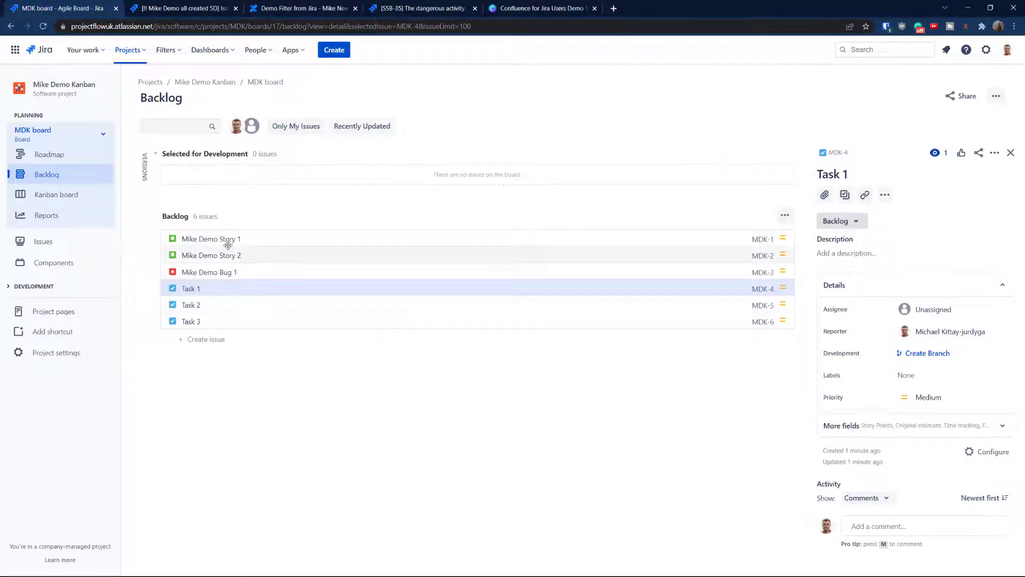
drag(199, 299, 305, 402)
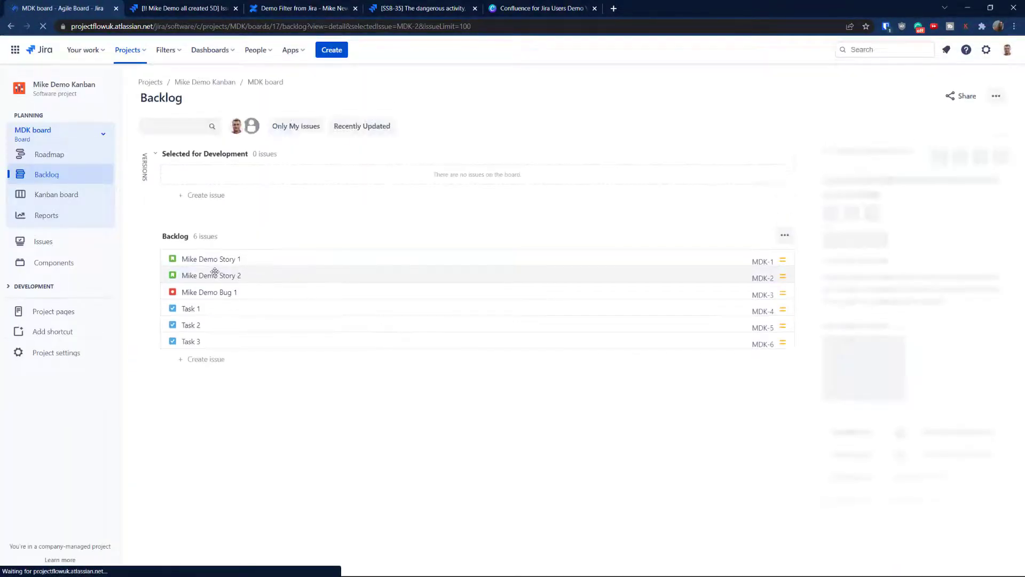
drag(223, 275, 223, 240)
drag(207, 321, 208, 239)
drag(216, 276, 208, 238)
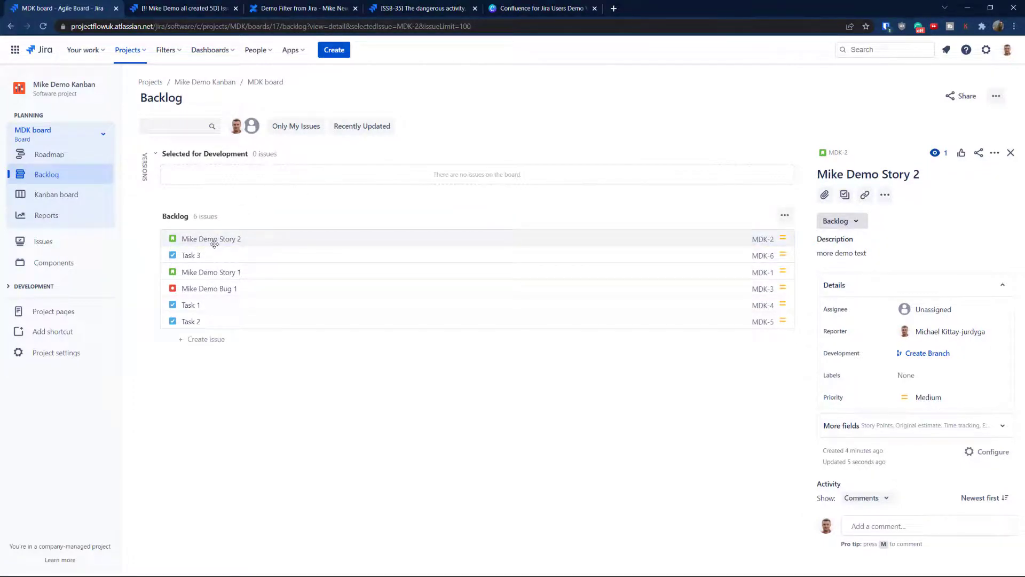
- Move Mike Demo Story 2 from the backlog into Selected for Development and check it on the Kanban board
drag(214, 245, 216, 178)
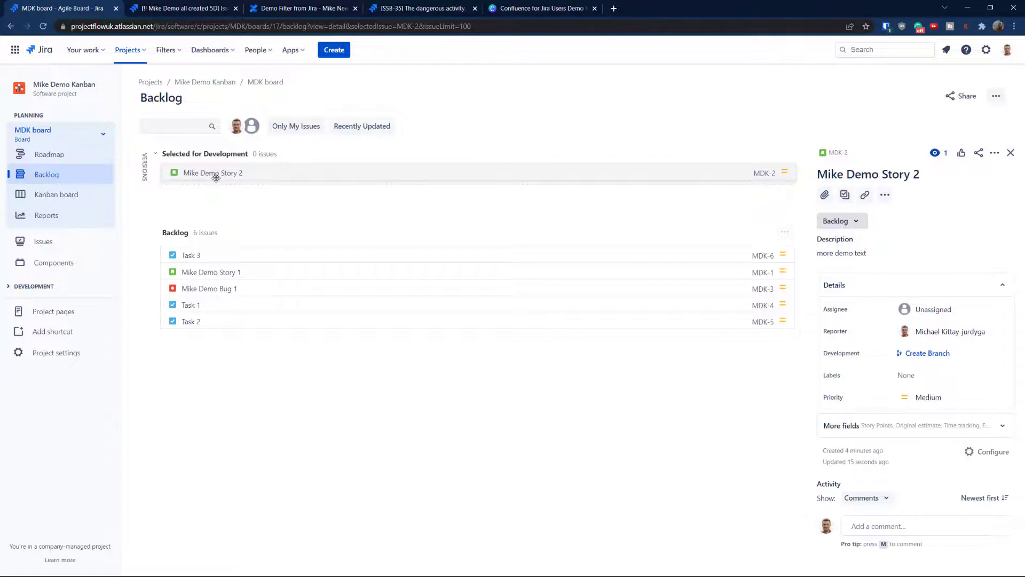
drag(215, 178, 215, 177)
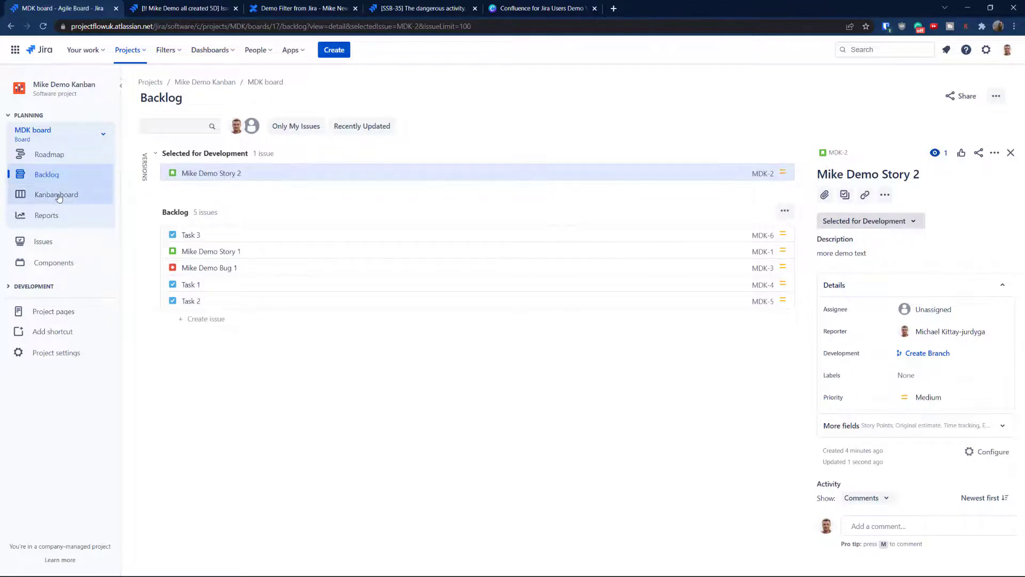
click(57, 196)
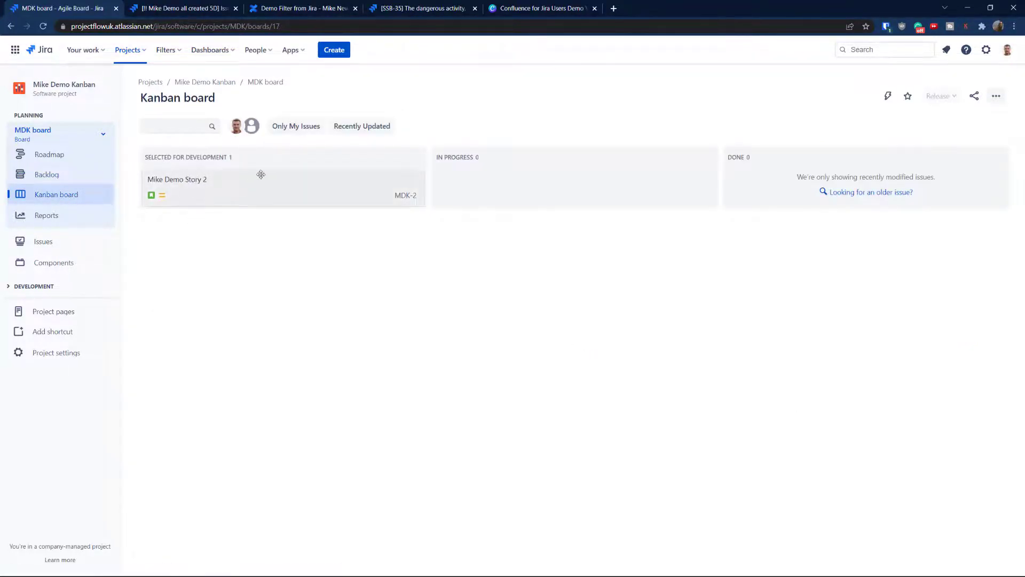
- Move Task 1, Mike Demo Bug 1 and Mike Demo Story 1 from the backlog to Selected for Development, with Task 1 first, and show the Kanban board
click(68, 181)
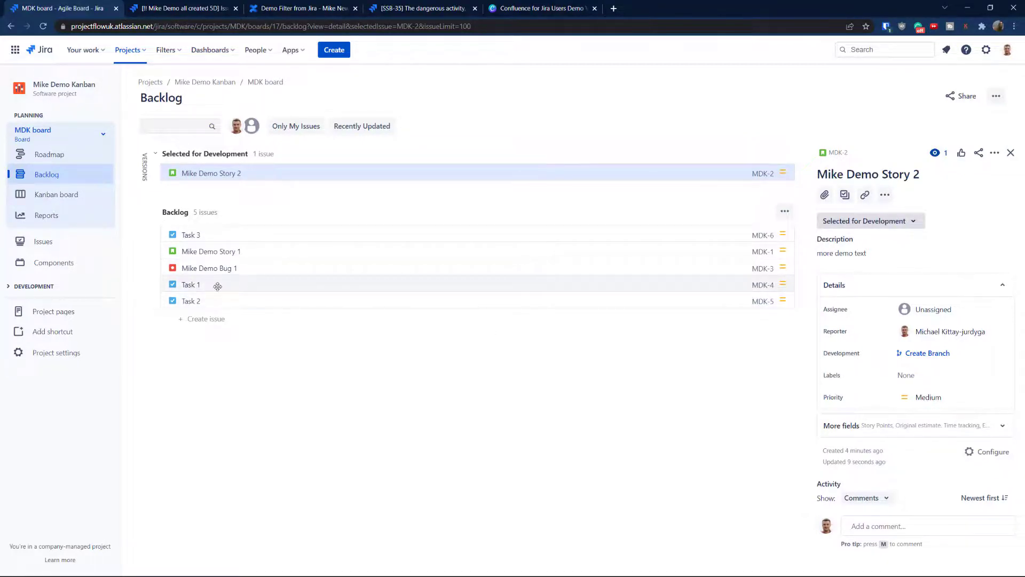
drag(218, 287, 213, 174)
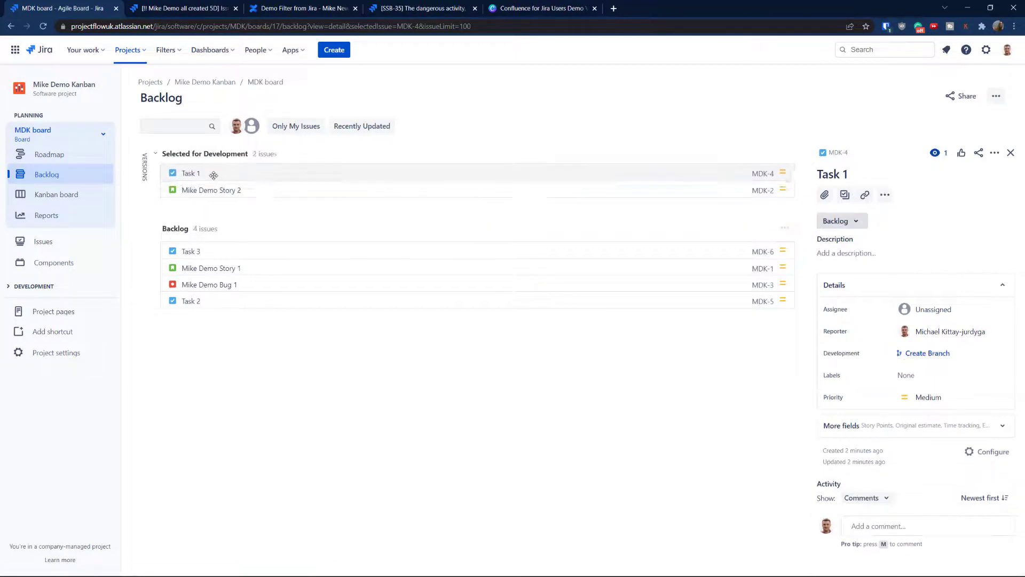
click(221, 284)
drag(221, 284, 218, 206)
drag(217, 284, 216, 219)
drag(219, 267, 219, 220)
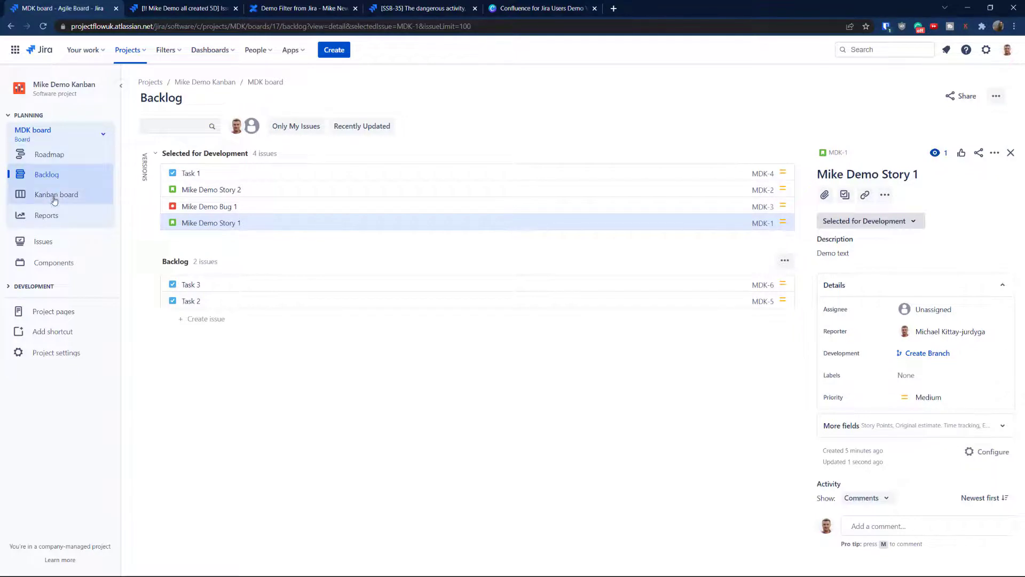
click(54, 197)
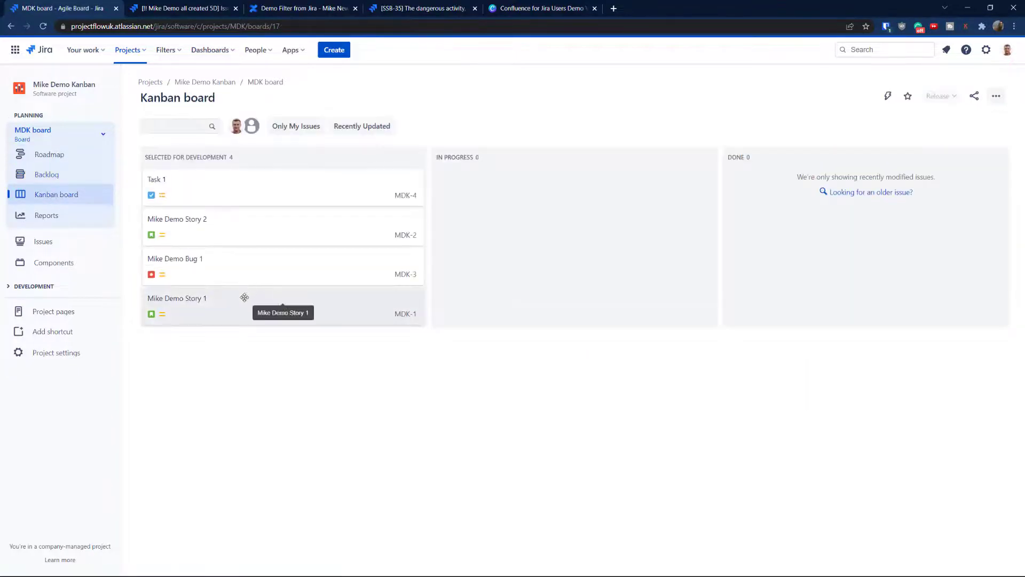
click(383, 199)
drag(383, 199, 255, 188)
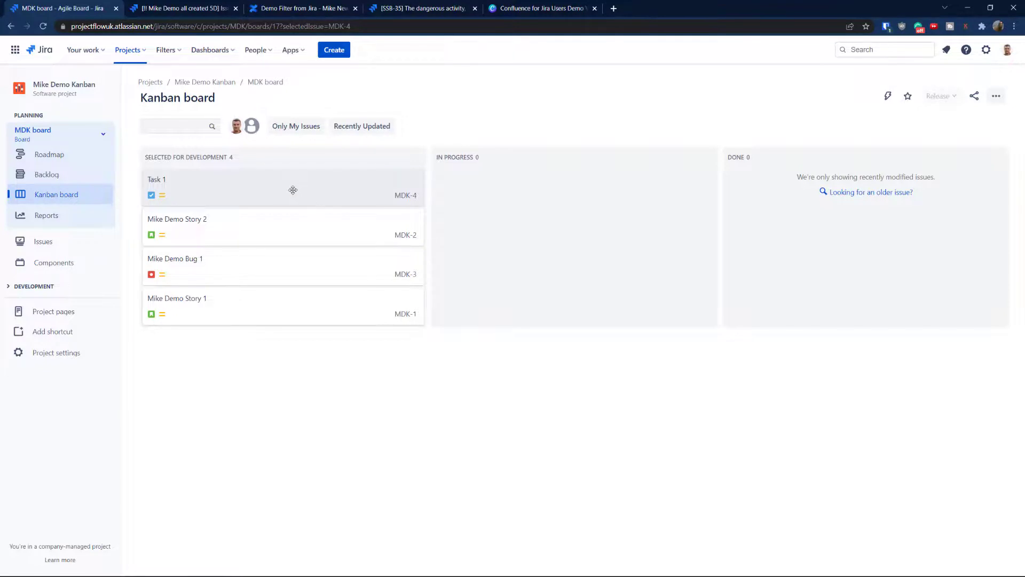
drag(248, 178, 270, 183)
drag(338, 203, 322, 185)
- Add a column named "Blocked" in the board's column settings, placed between In Progress and Done
click(997, 96)
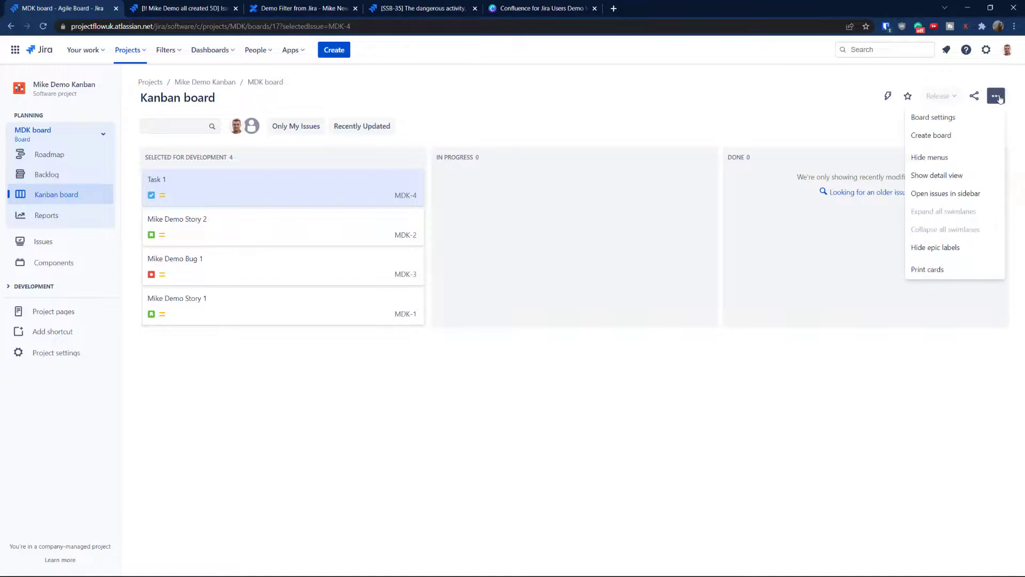
click(965, 121)
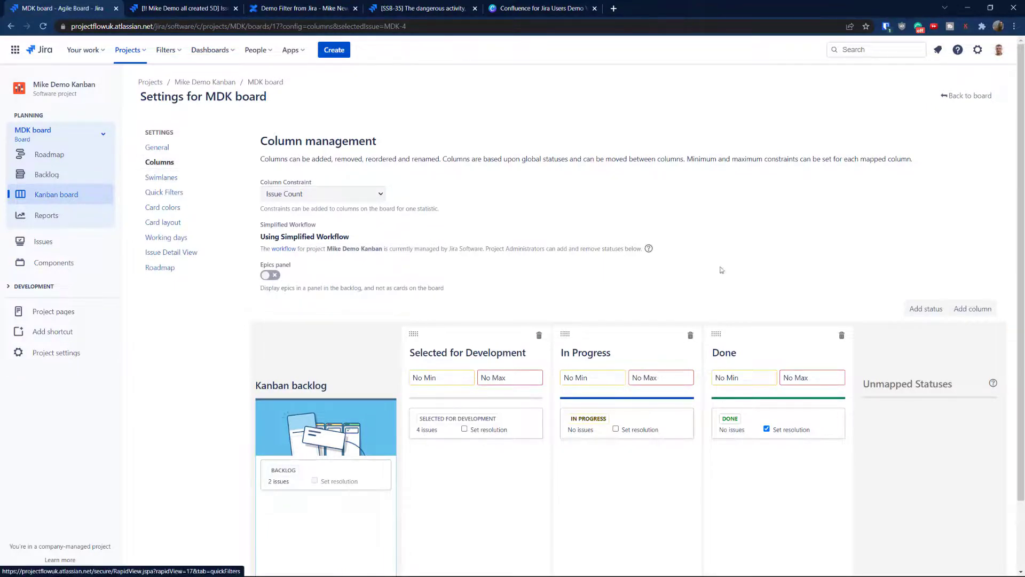
scroll(939, 230, down, 2)
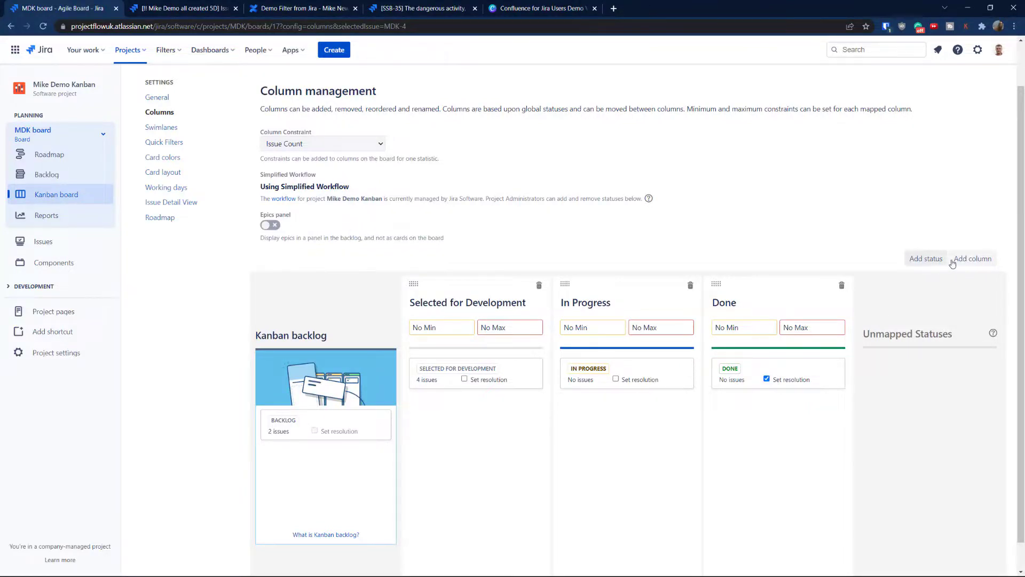
click(969, 259)
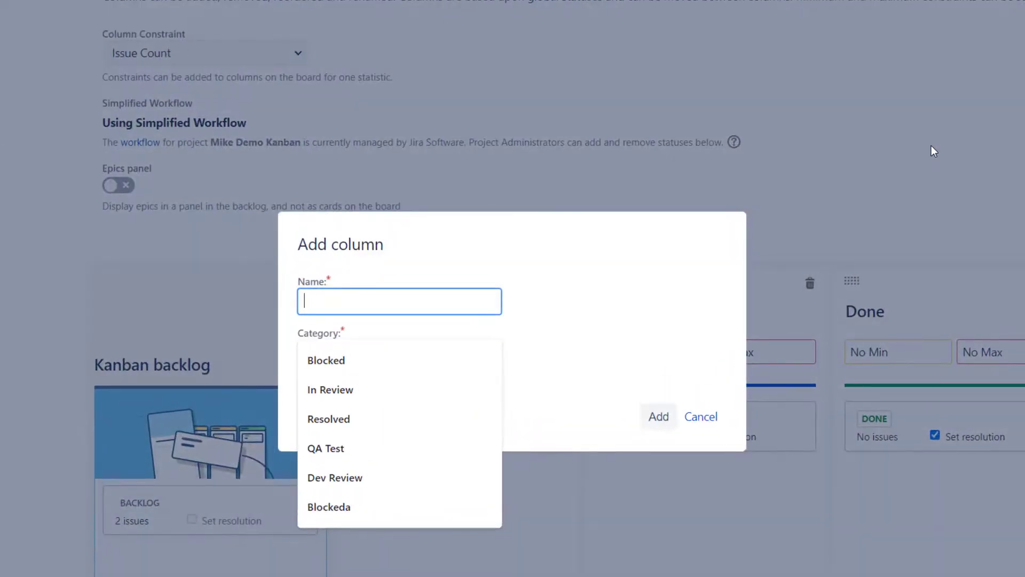
text(Blocked)
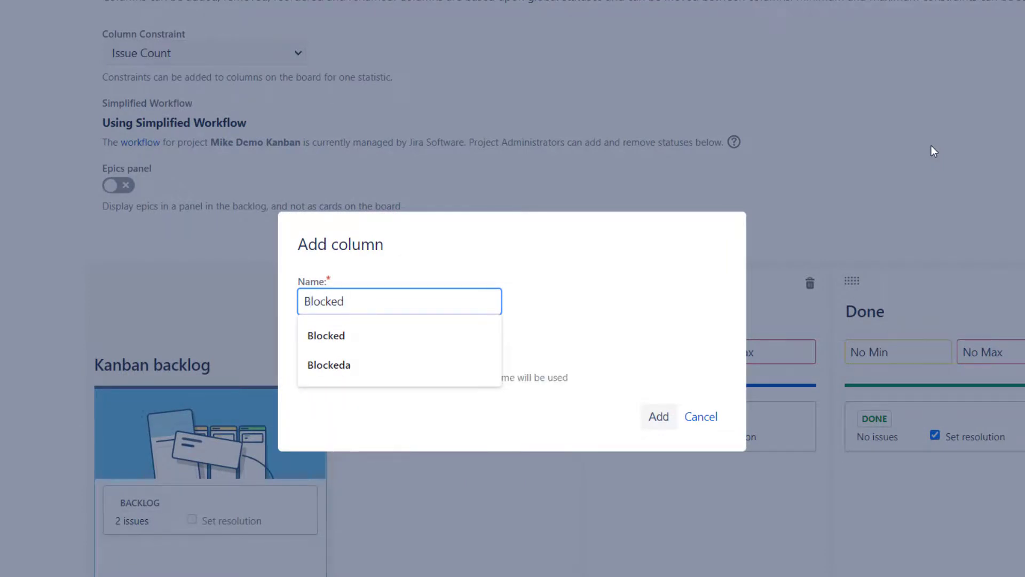
click(346, 337)
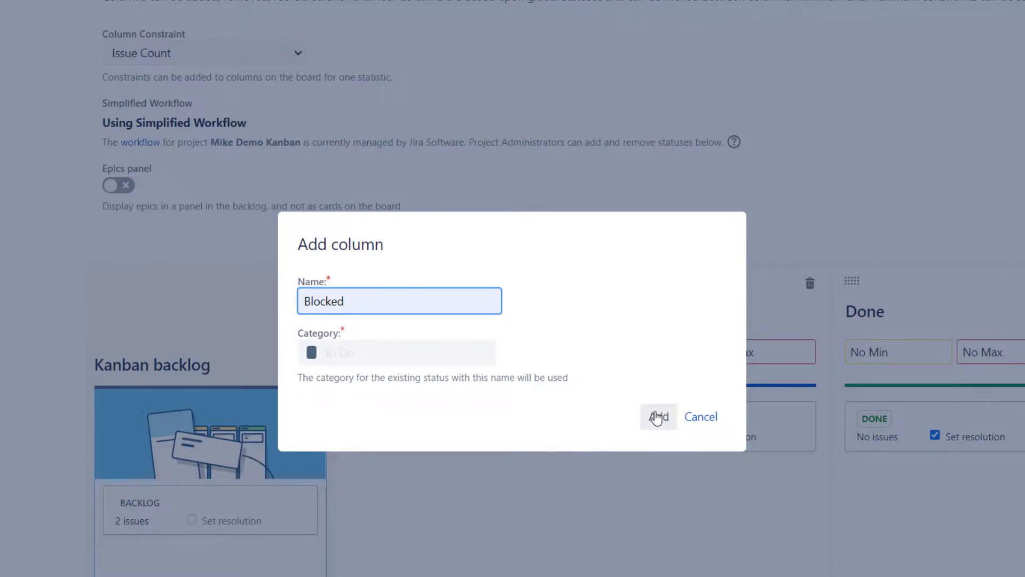
click(656, 419)
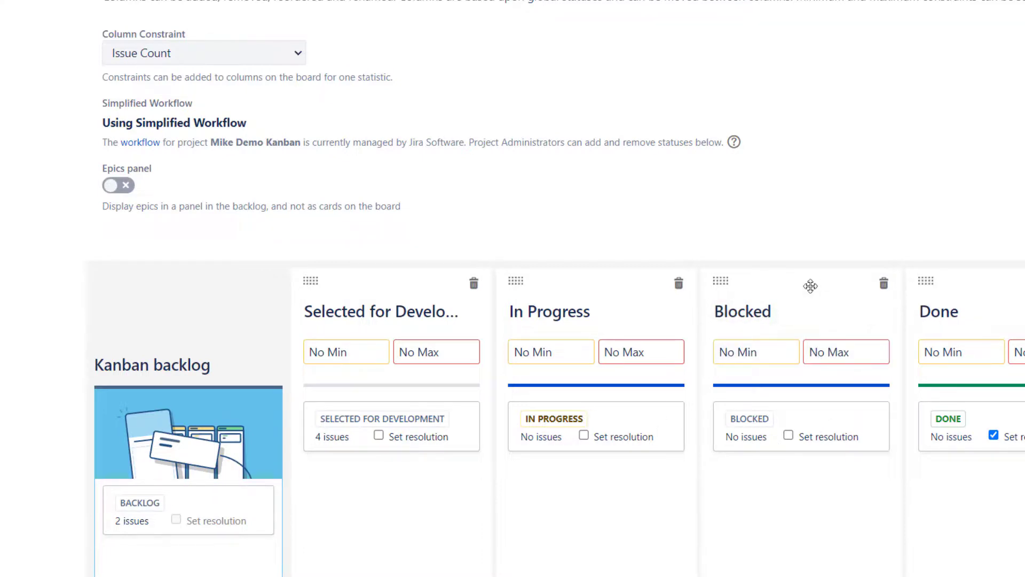
drag(810, 286, 698, 283)
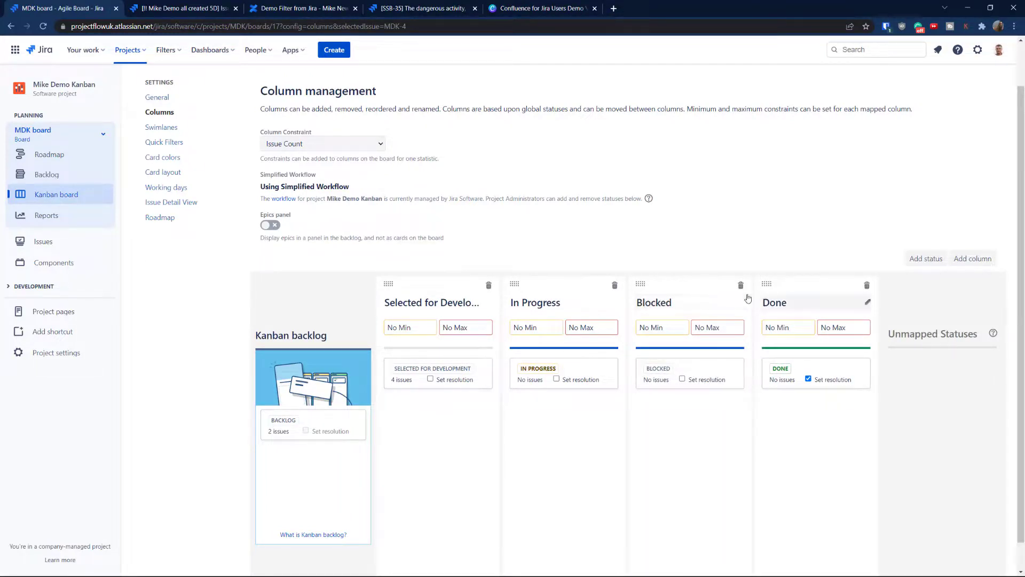
- Return to the Kanban board, reload it, and move Task 1 and Mike Demo Story 2 to the Done column
scroll(801, 176, up, 1)
click(970, 97)
drag(297, 192, 327, 171)
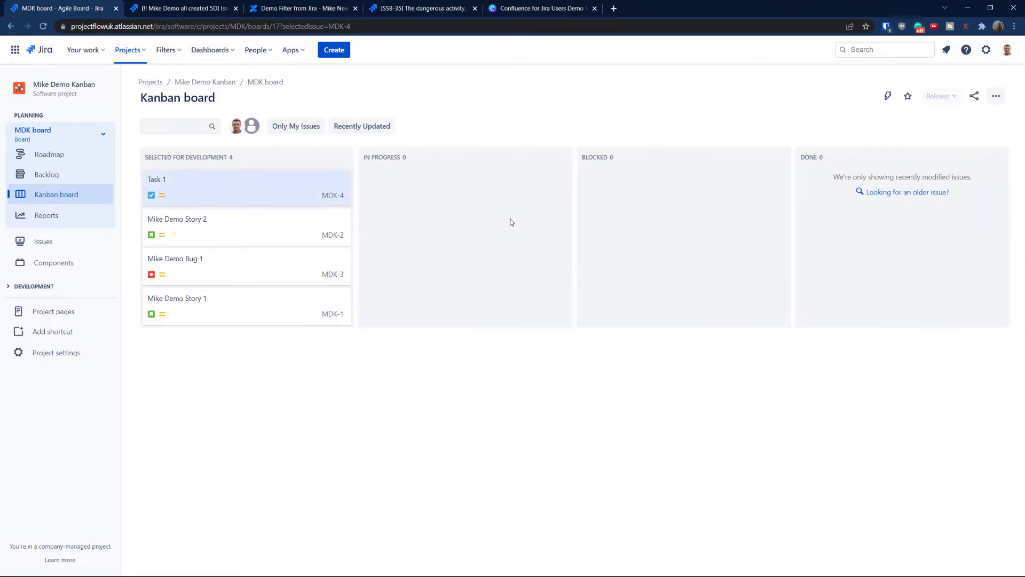
click(44, 26)
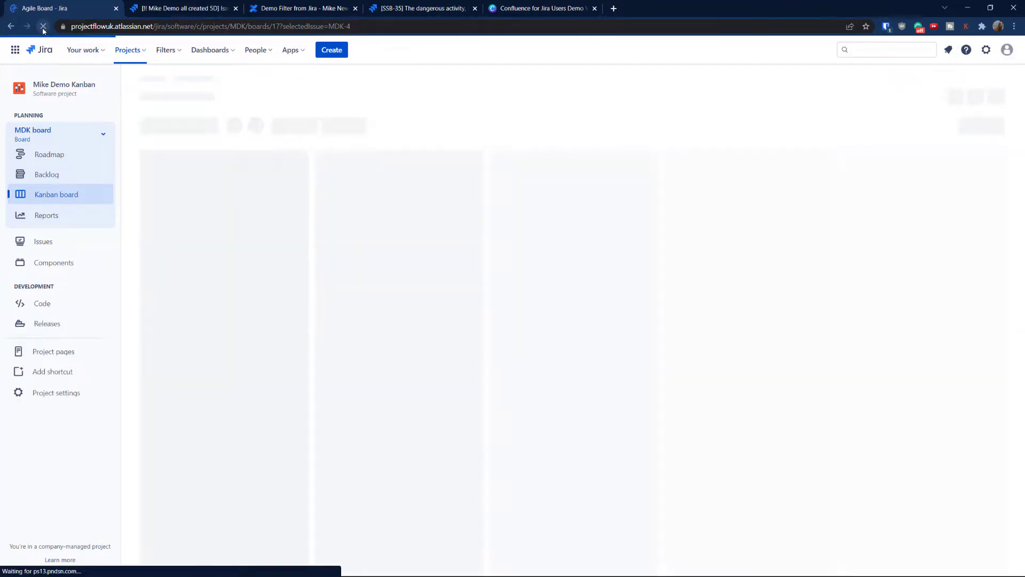
drag(258, 176, 622, 192)
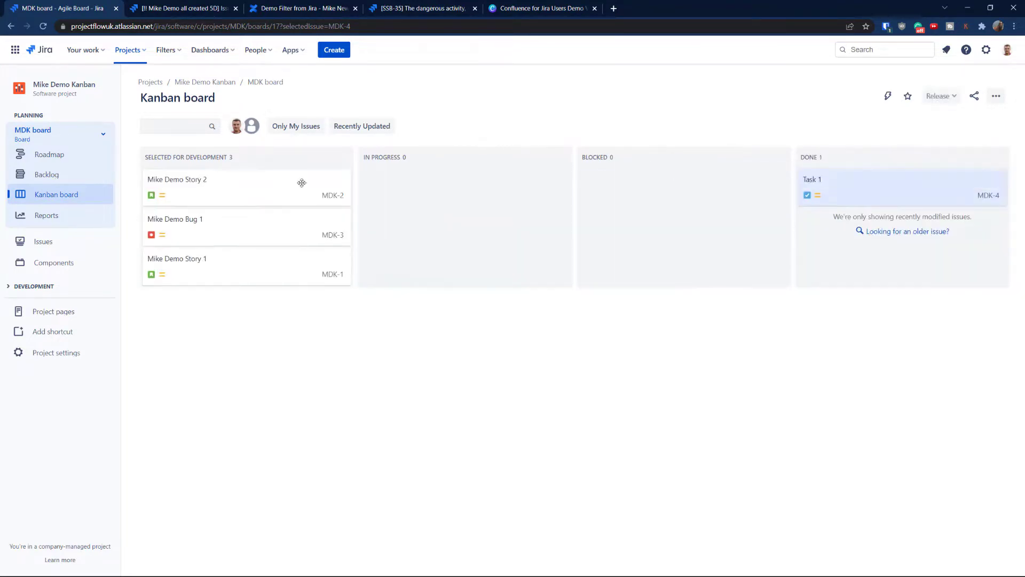
drag(265, 188, 878, 242)
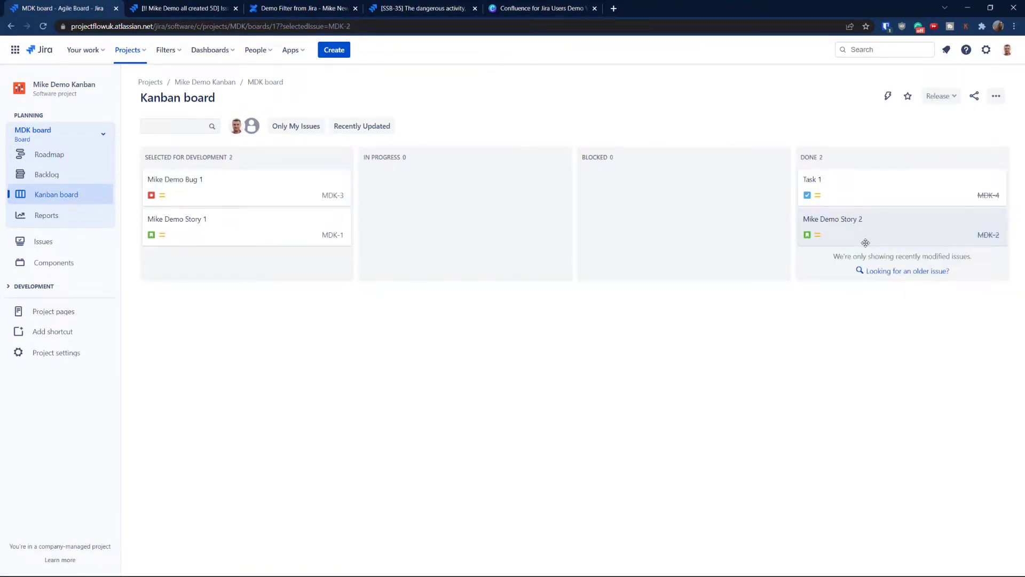